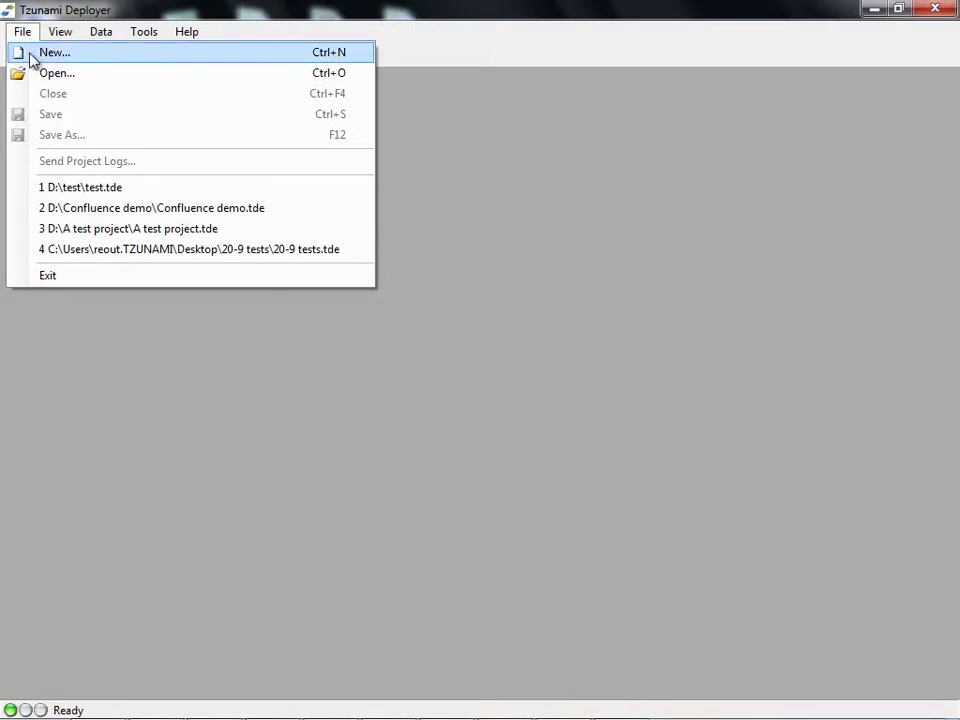
Step: Create the project 'Confluence demo' in D:\ with a Confluence source and a Target SharePoint 2010 destination
left_click(30, 58)
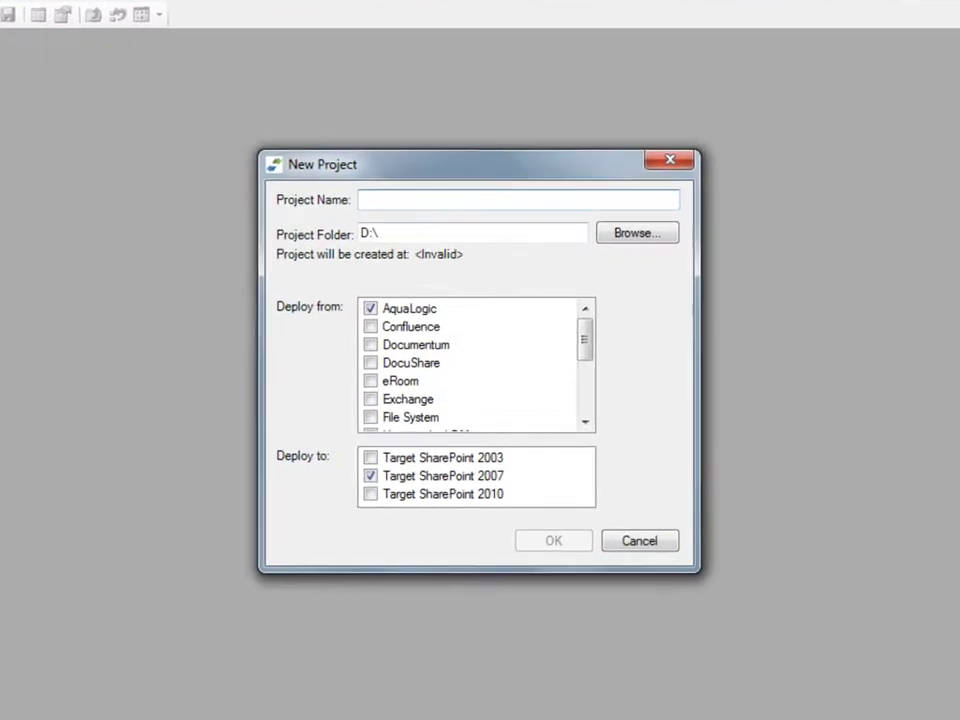
type("Con")
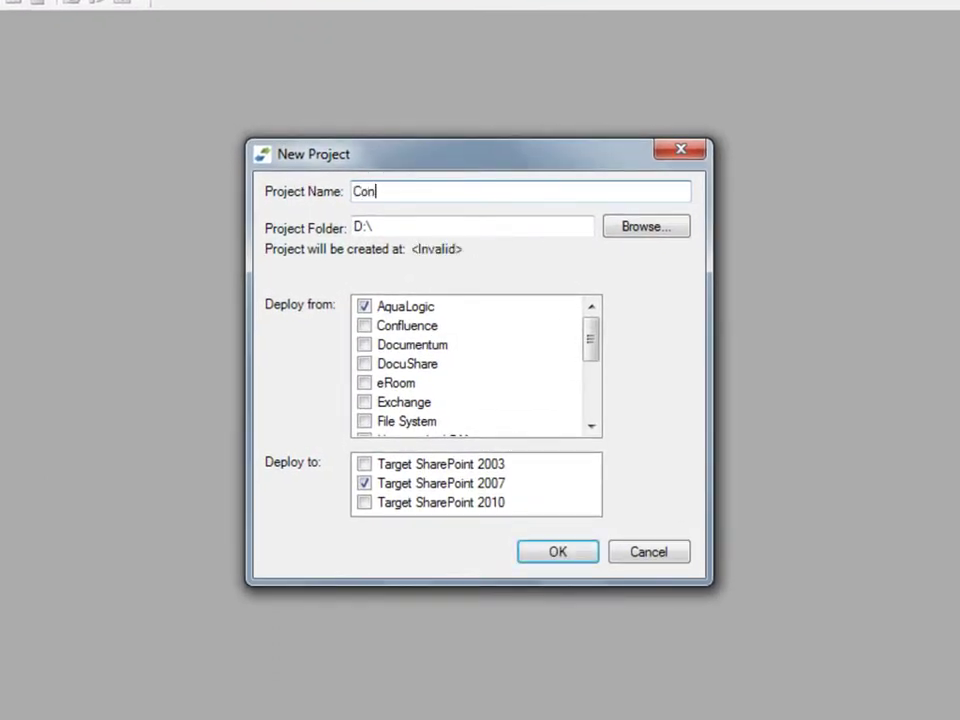
type("fluence demo")
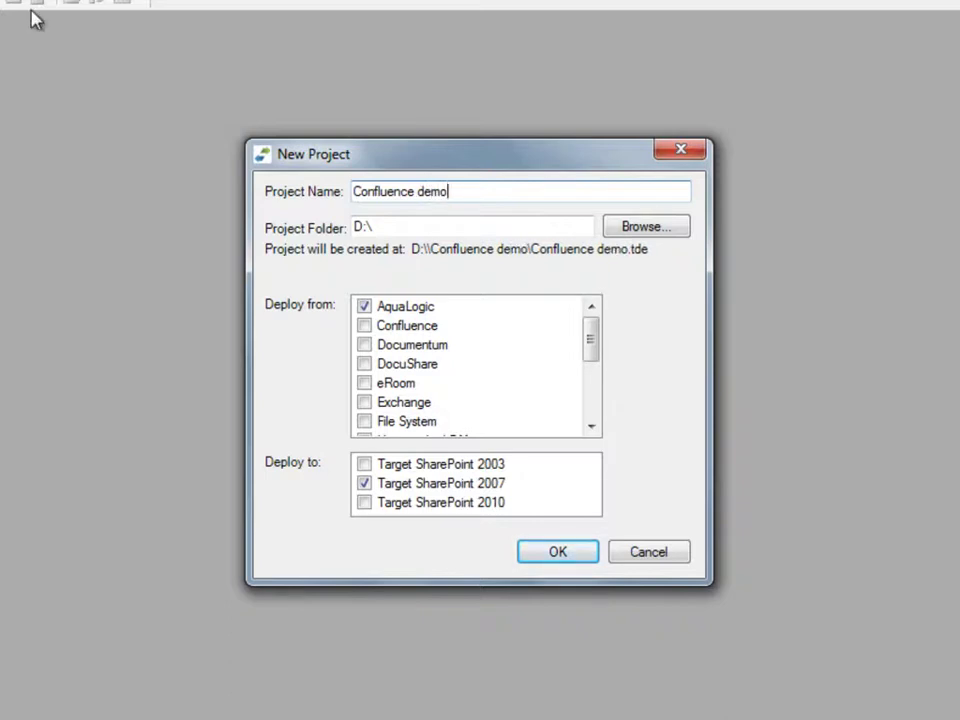
left_click(677, 235)
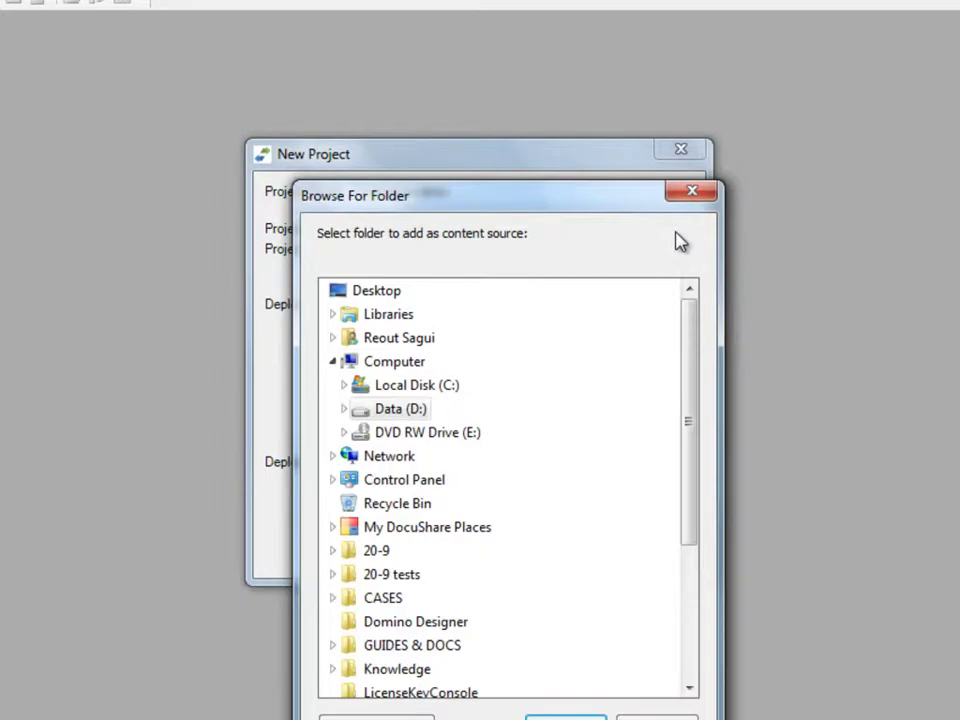
double_click(396, 406)
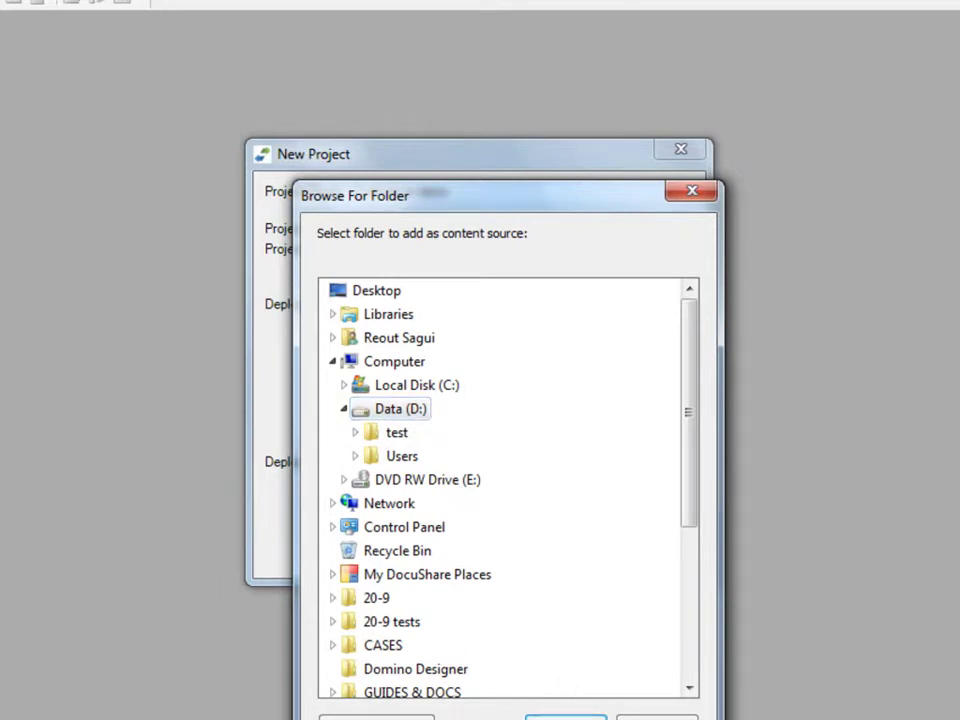
key("Return")
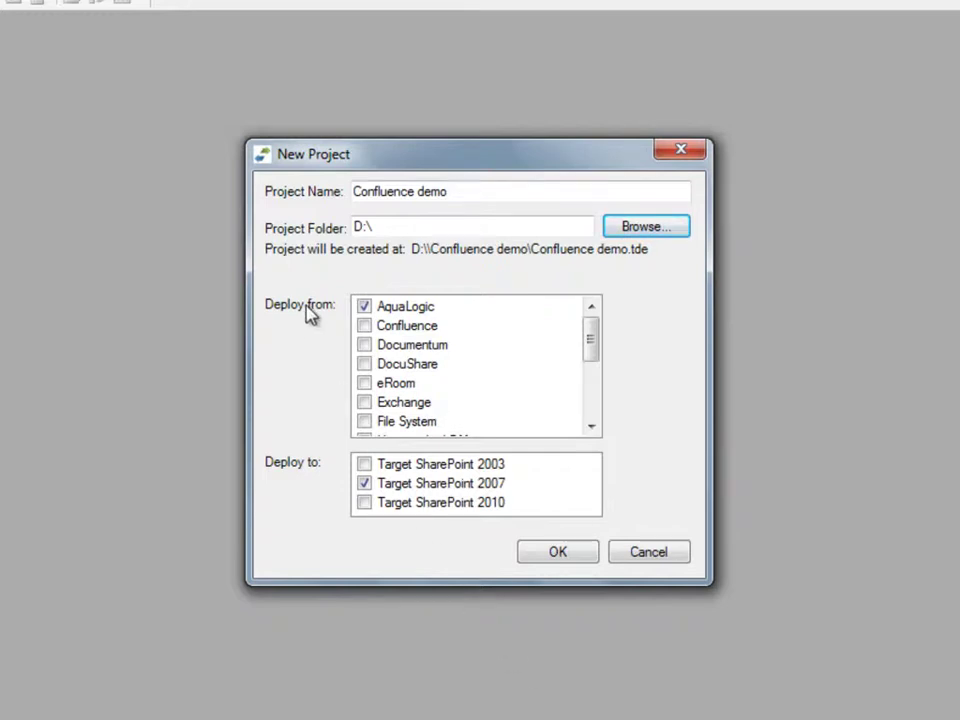
left_click(372, 330)
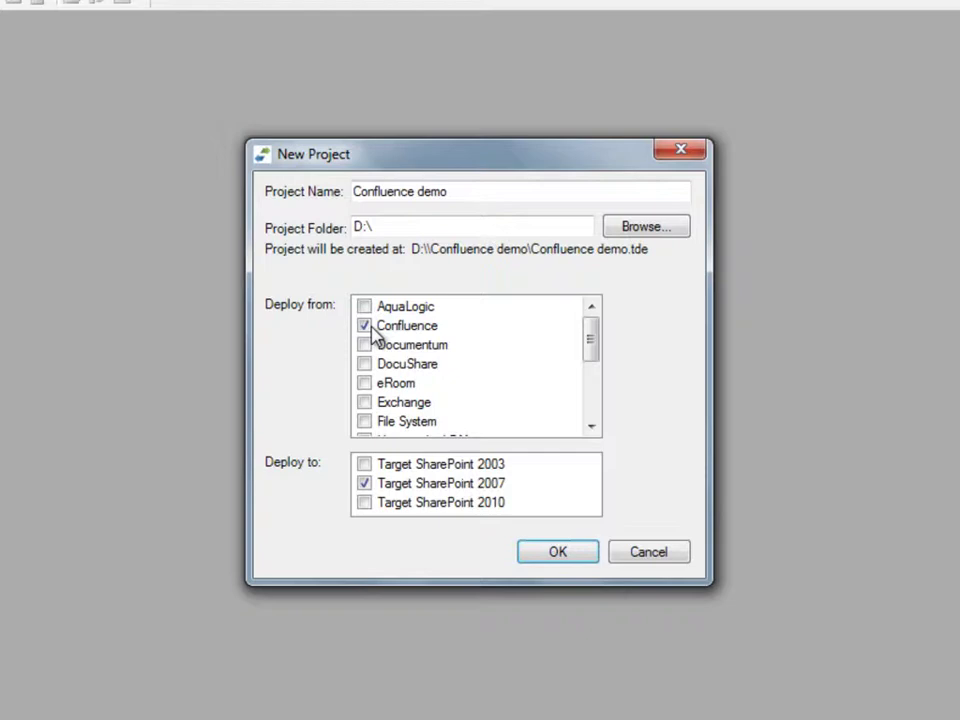
left_click(368, 508)
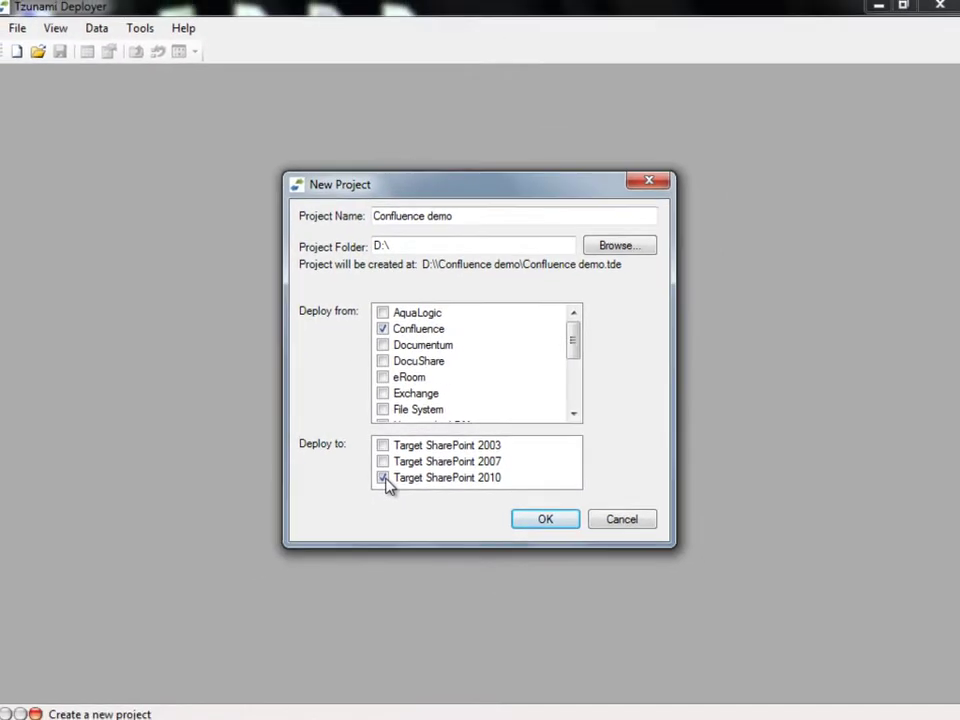
left_click(572, 525)
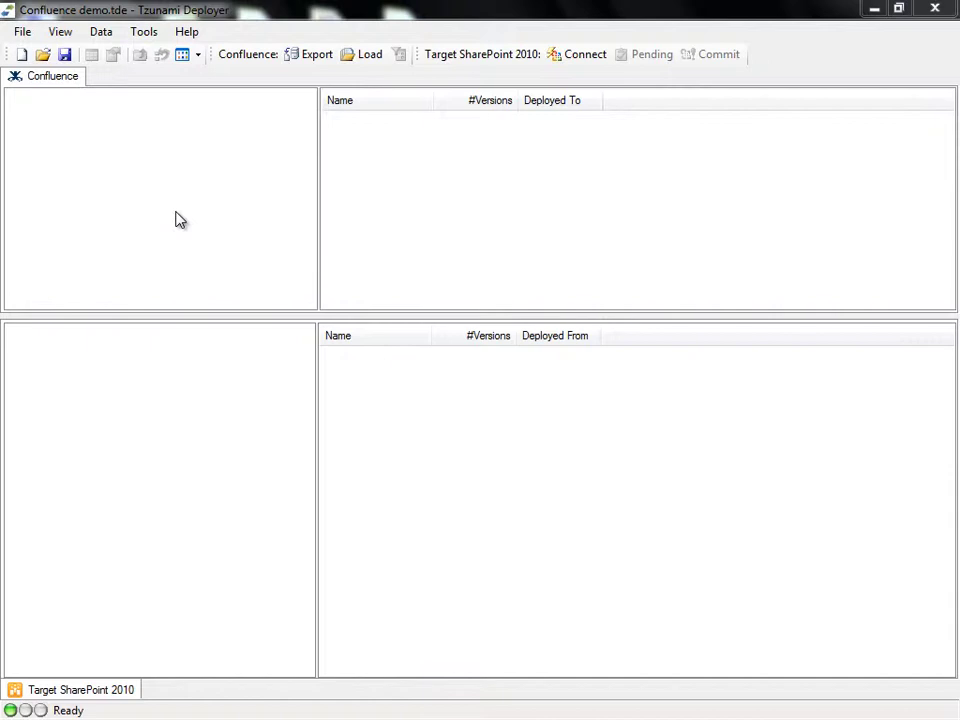
Step: Launch Export Confluence to TDX from the Confluence pane and review the Advanced version options
right_click(180, 220)
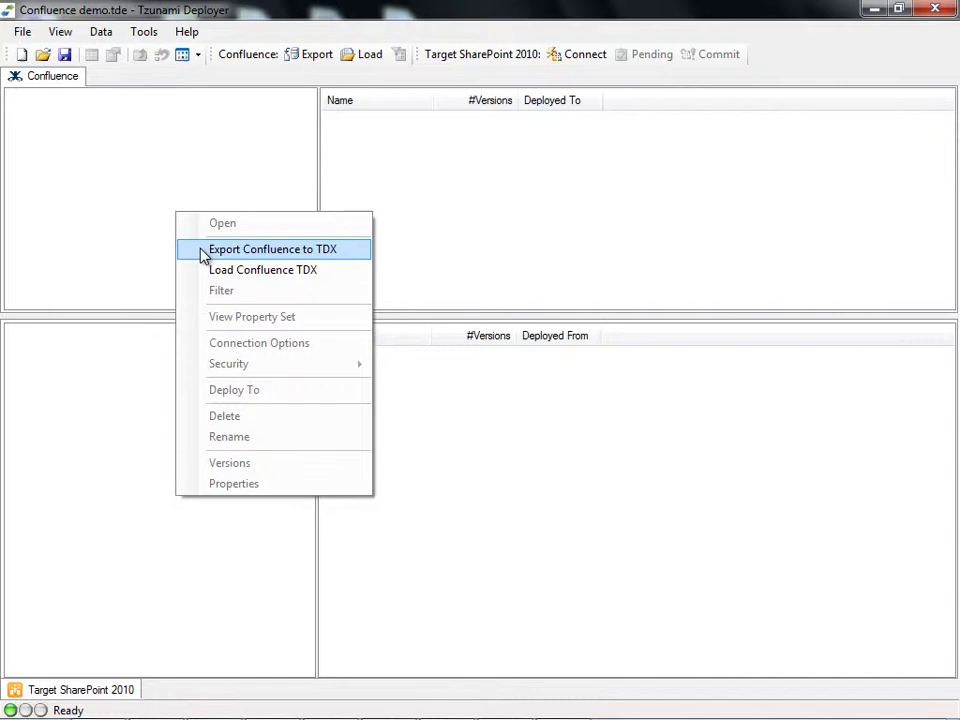
left_click(204, 252)
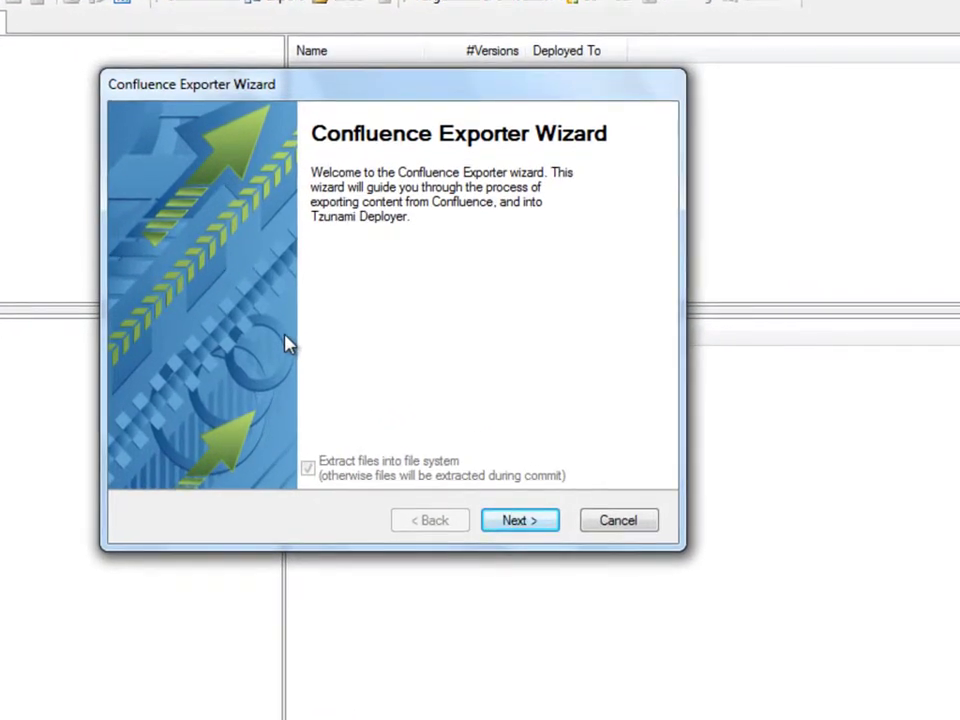
left_click(540, 521)
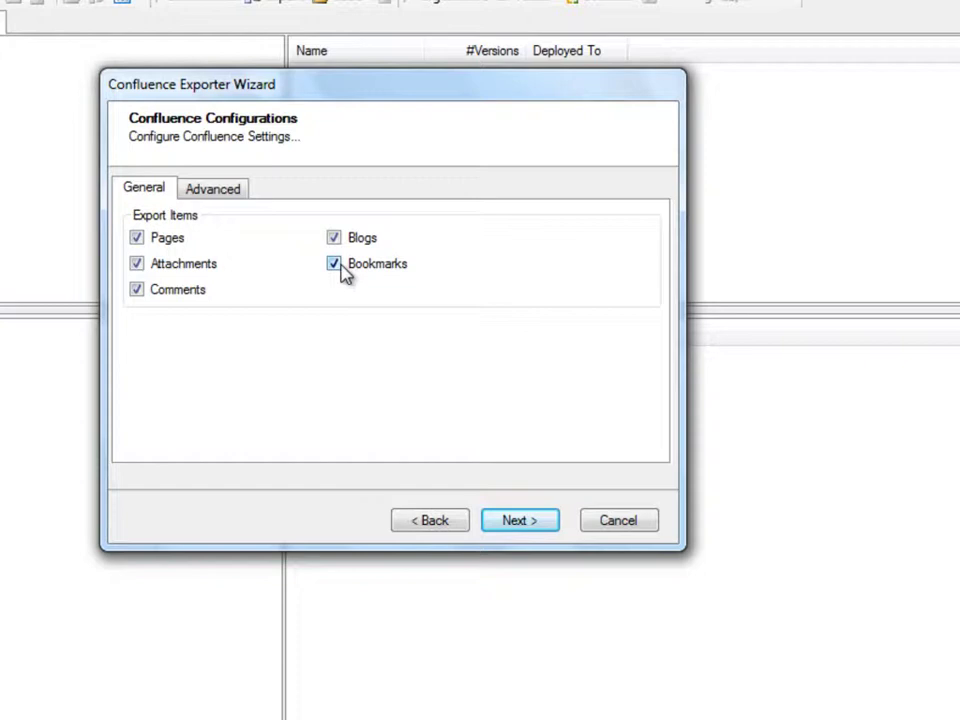
left_click(224, 200)
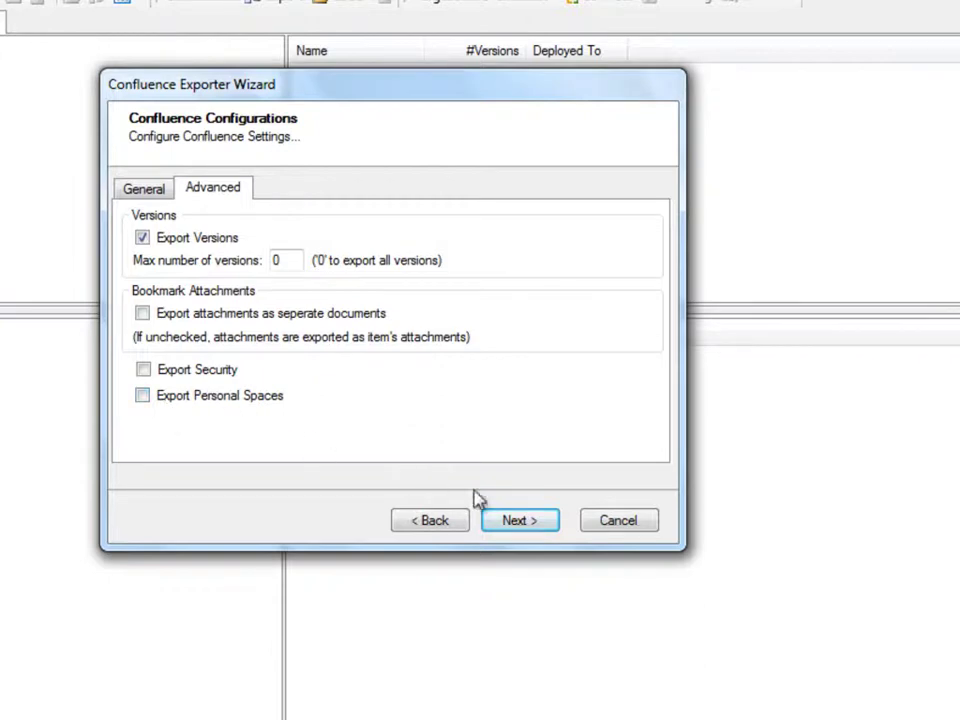
left_click(549, 529)
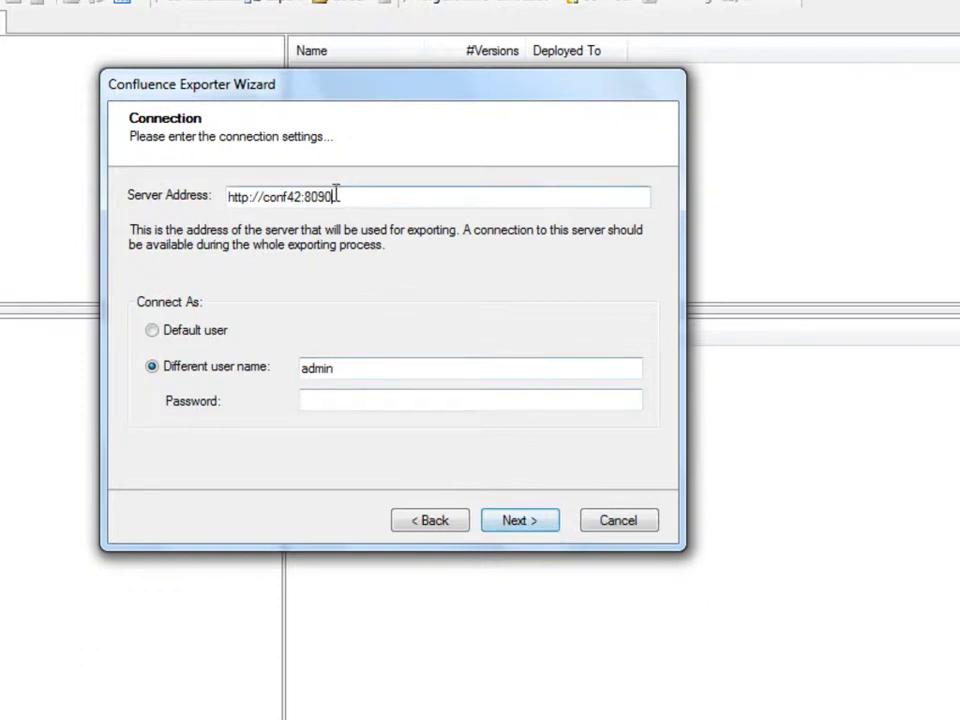
left_click_drag(336, 196, 216, 199)
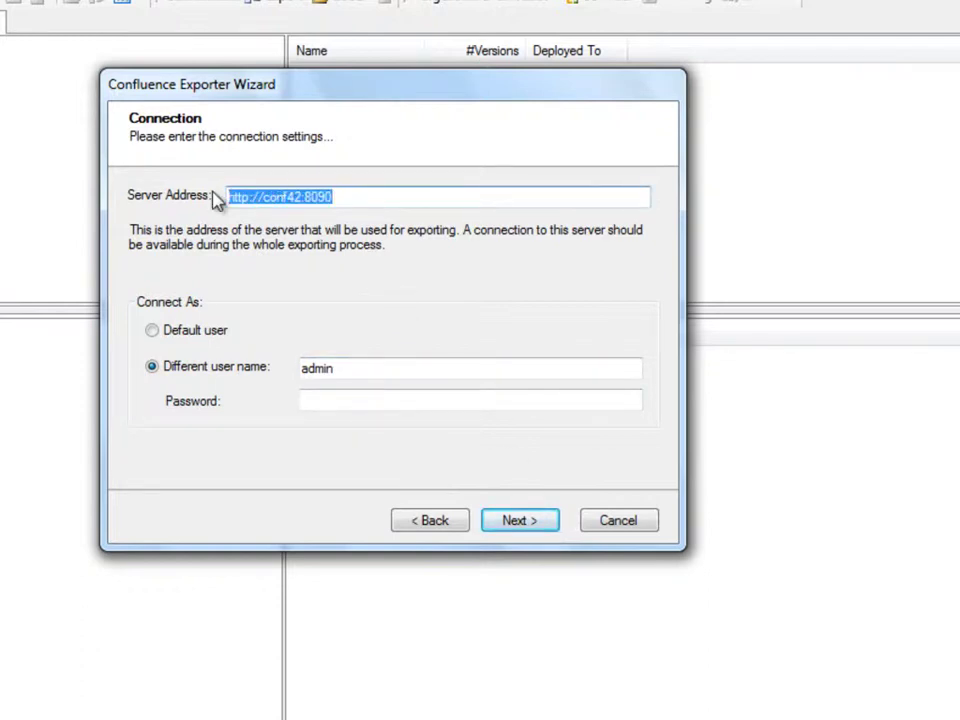
left_click(367, 400)
type("admin1234")
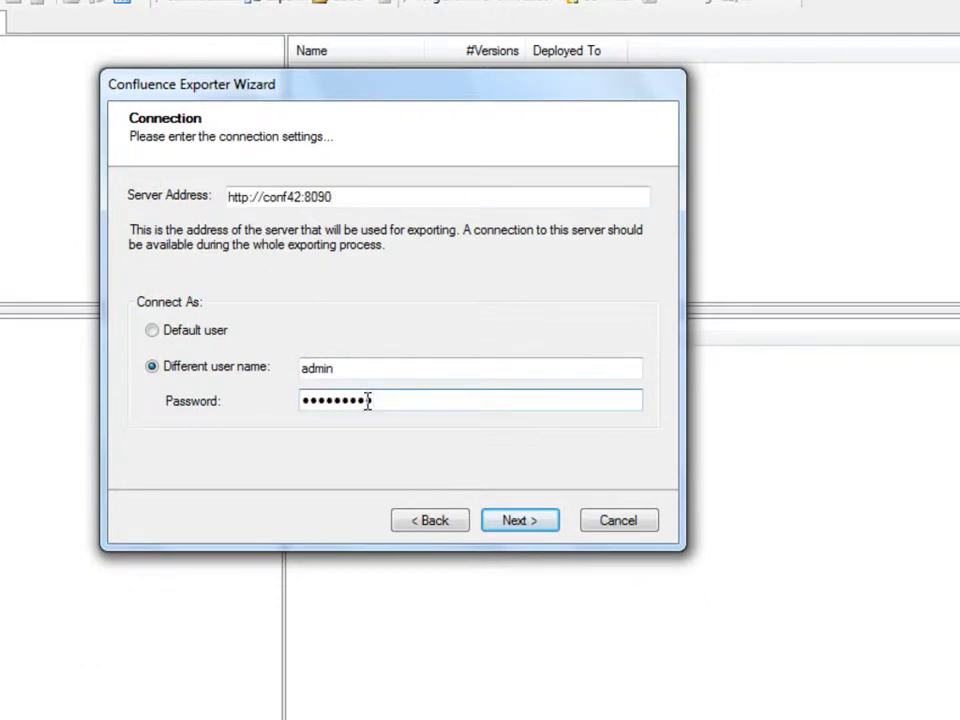
left_click(542, 522)
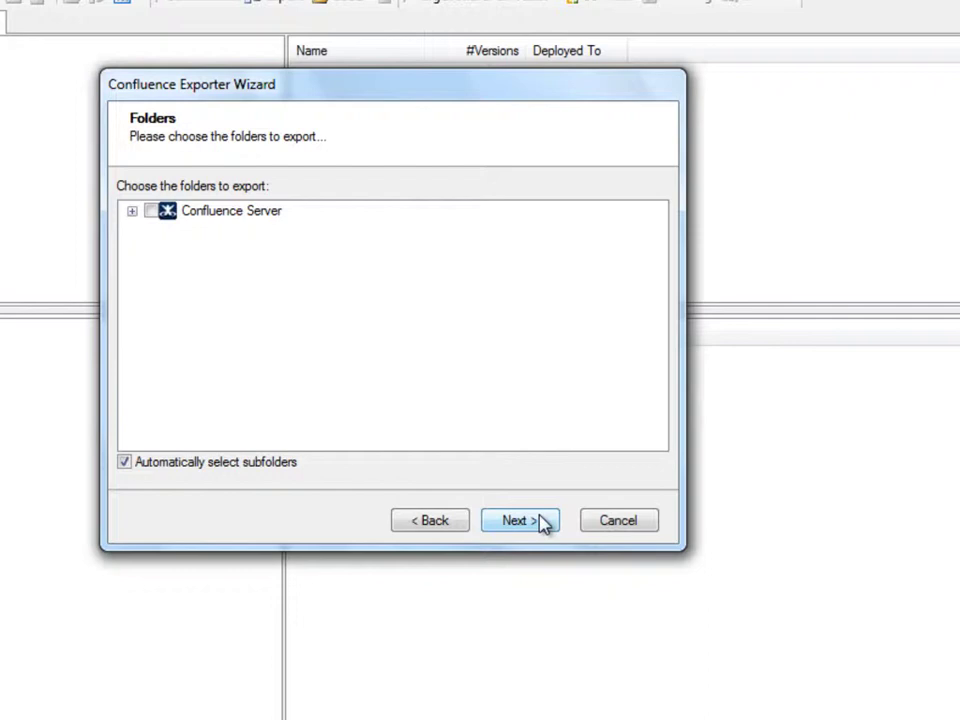
Step: Select only Tzunami Demo Space(Demo) under Confluence Server for export
left_click(132, 212)
left_click(172, 247)
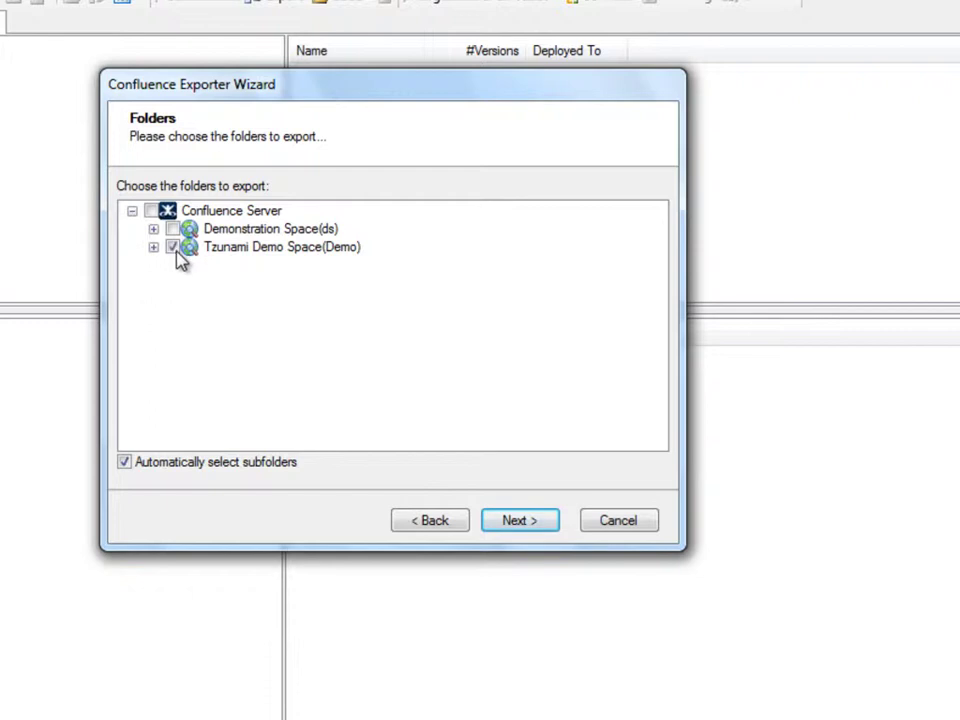
left_click(551, 521)
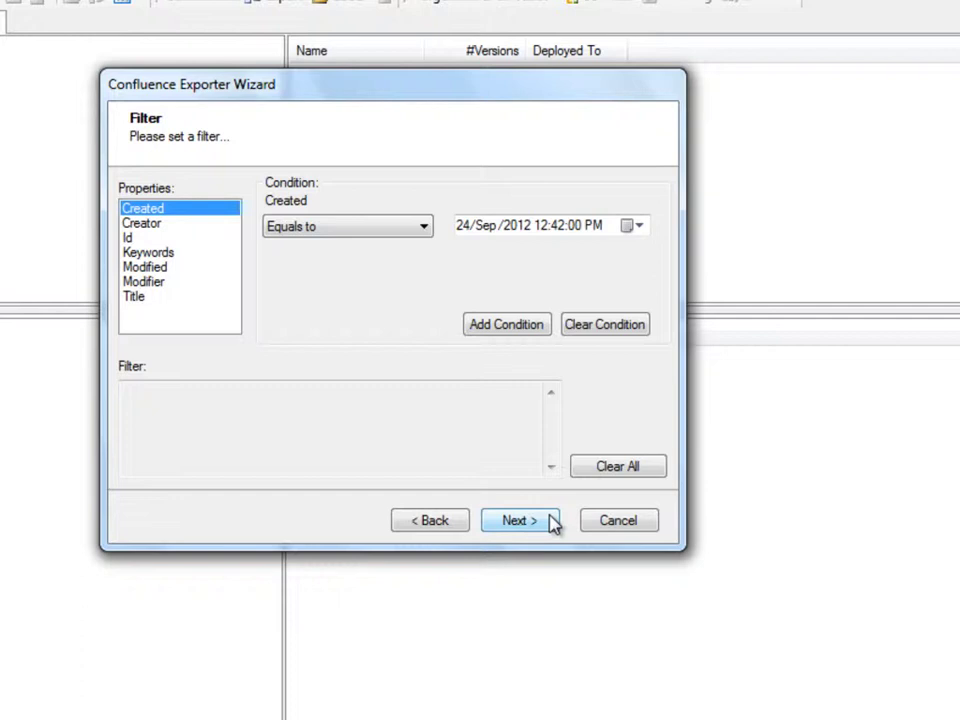
Step: Leave the export filter empty, keeping the Equals to condition
left_click(373, 230)
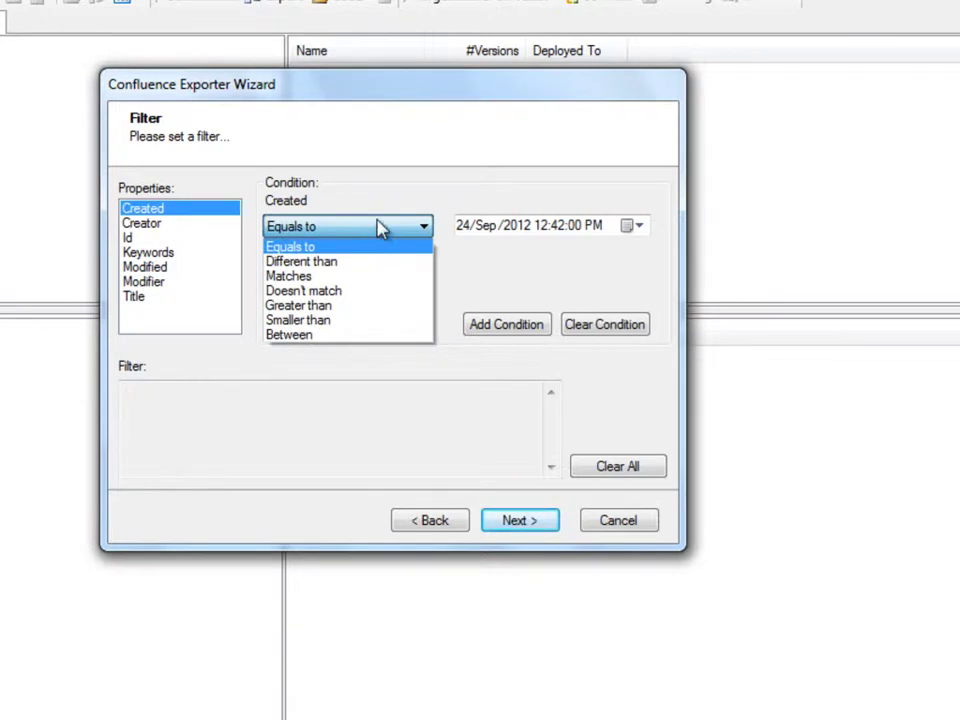
left_click(379, 228)
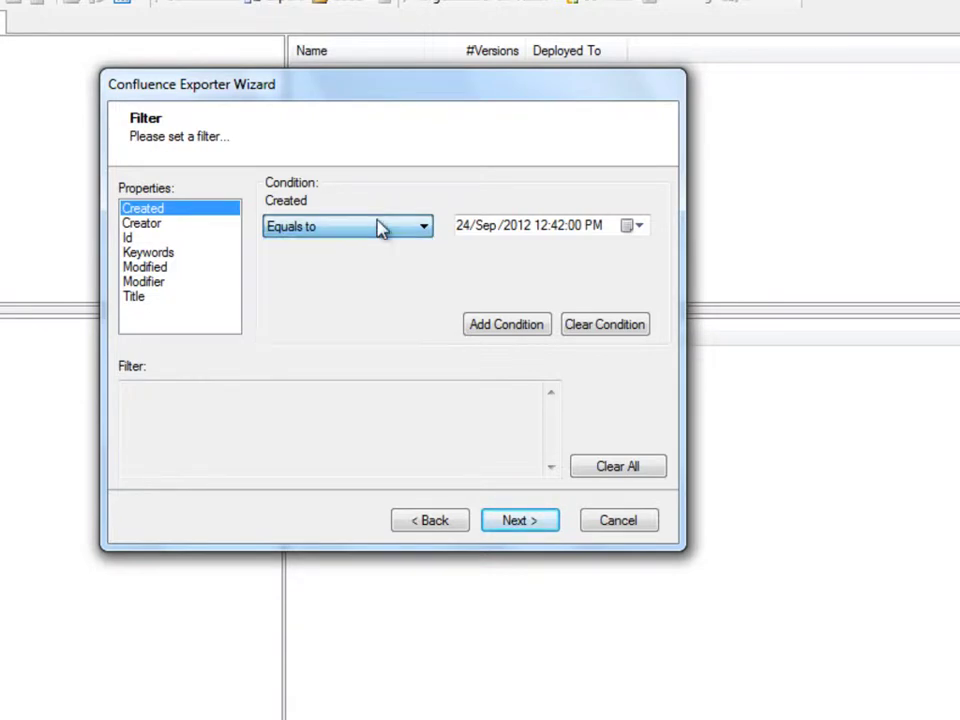
left_click(551, 529)
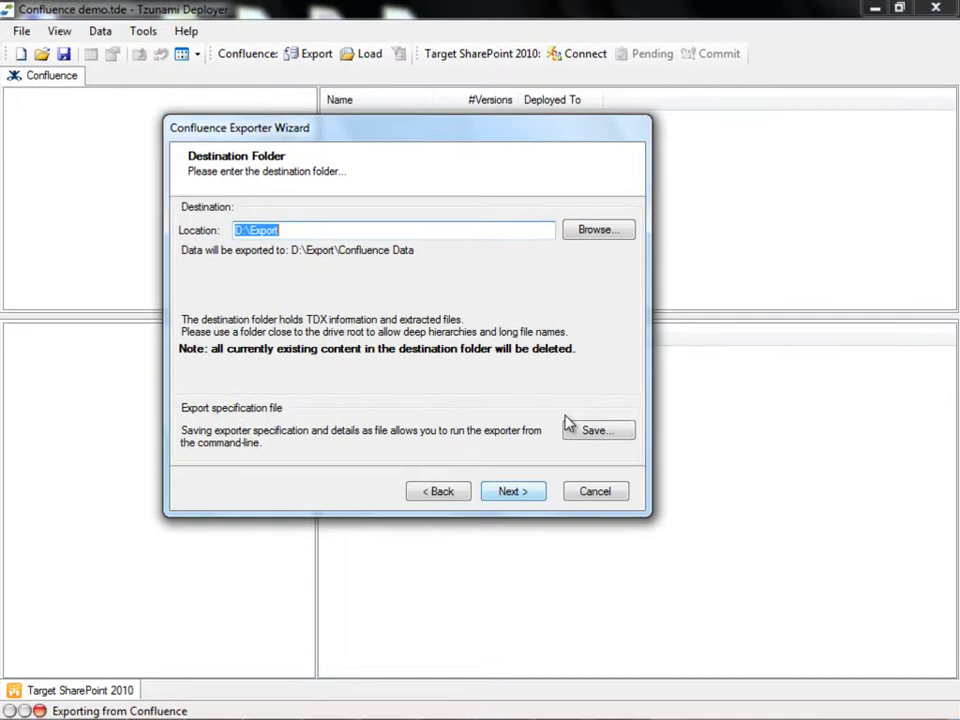
Step: Set D:\Export as the destination folder and run the export
left_click(621, 237)
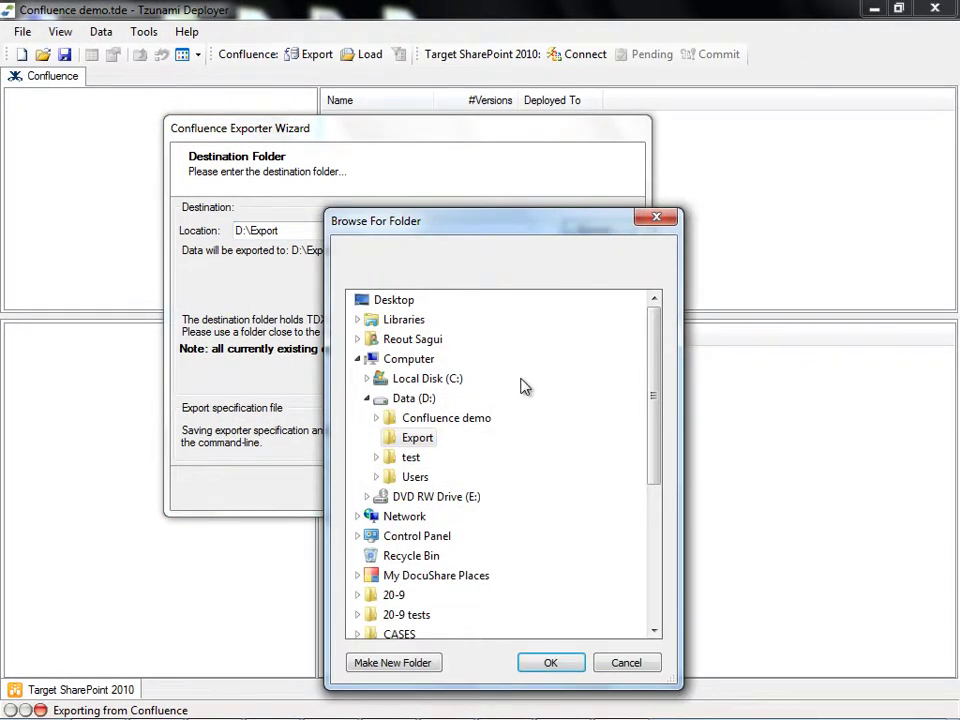
left_click(549, 664)
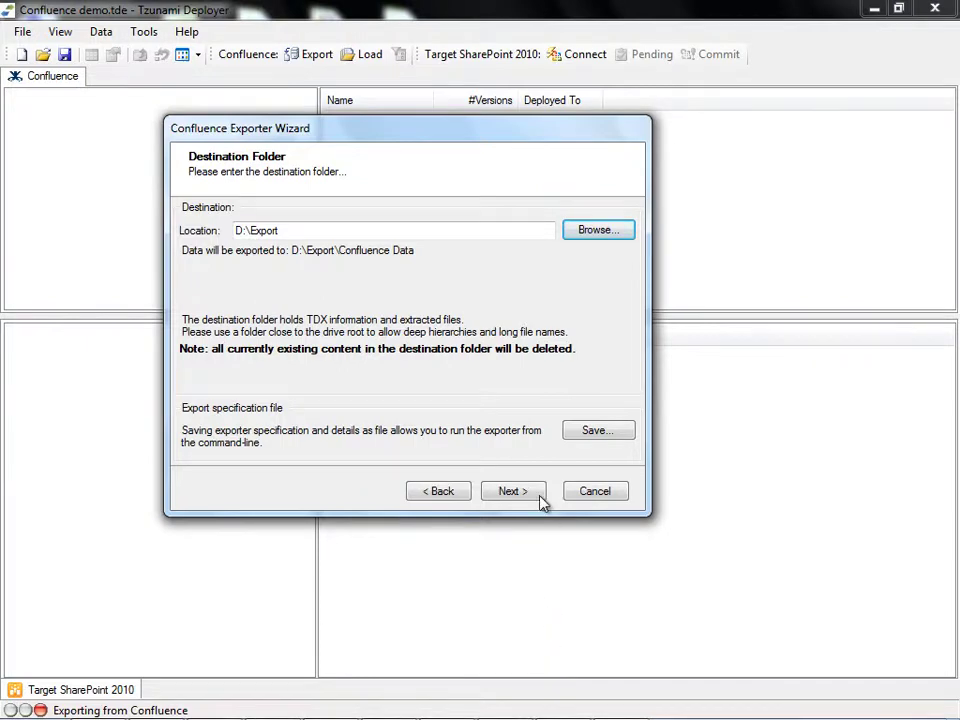
left_click(512, 491)
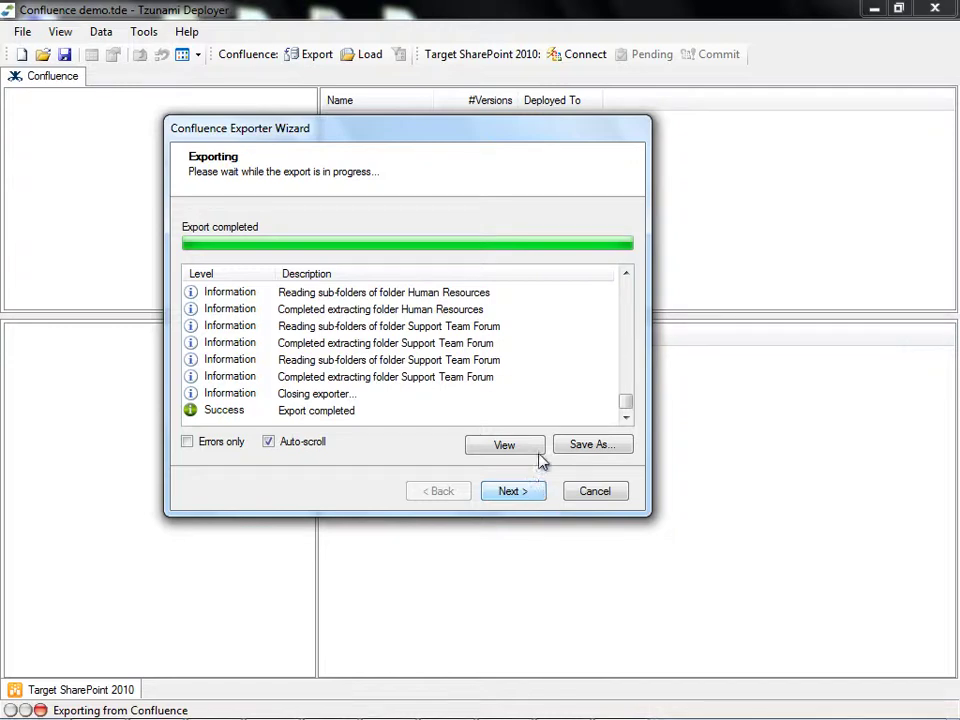
Step: Review the detailed export report, then close it and finish the exporter
left_click(540, 450)
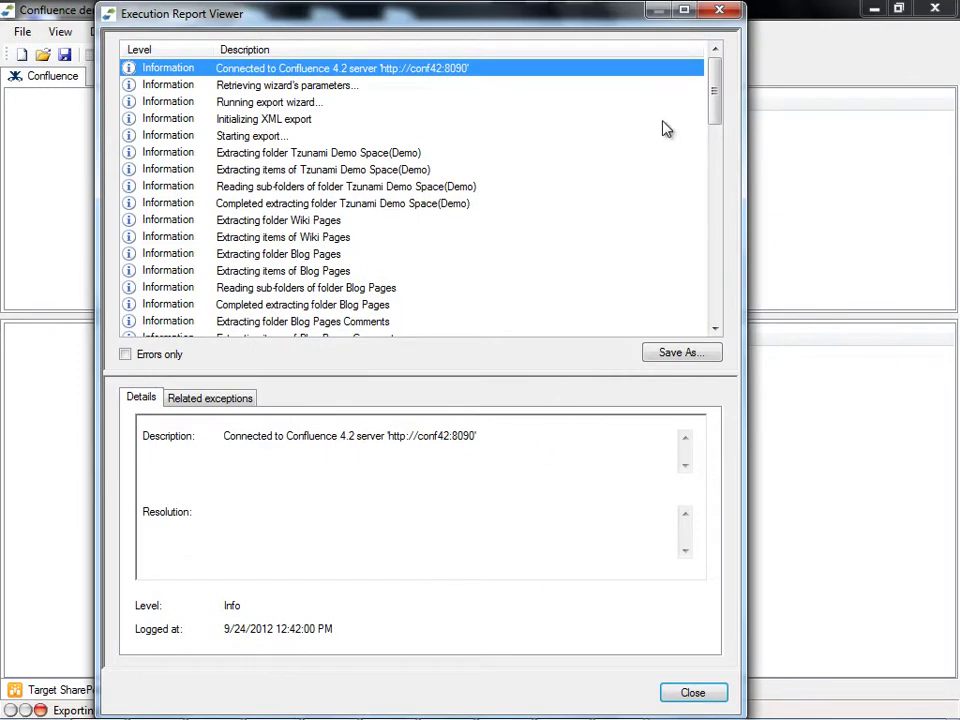
mouse_move(718, 86)
left_mouse_down()
mouse_move(716, 146)
mouse_move(720, 70)
left_mouse_up()
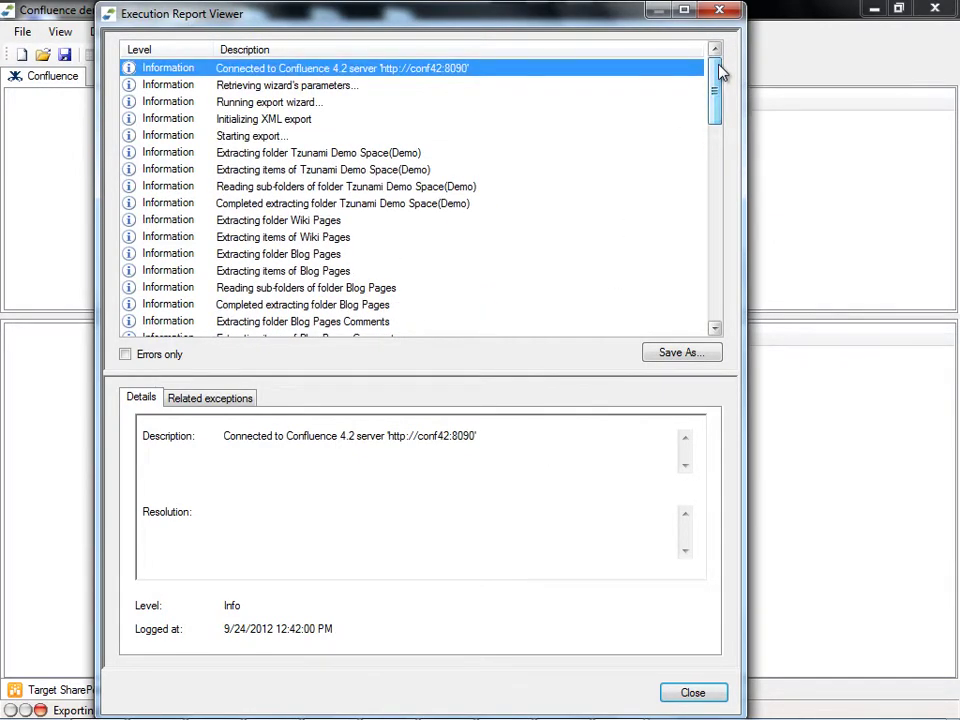
left_click(729, 12)
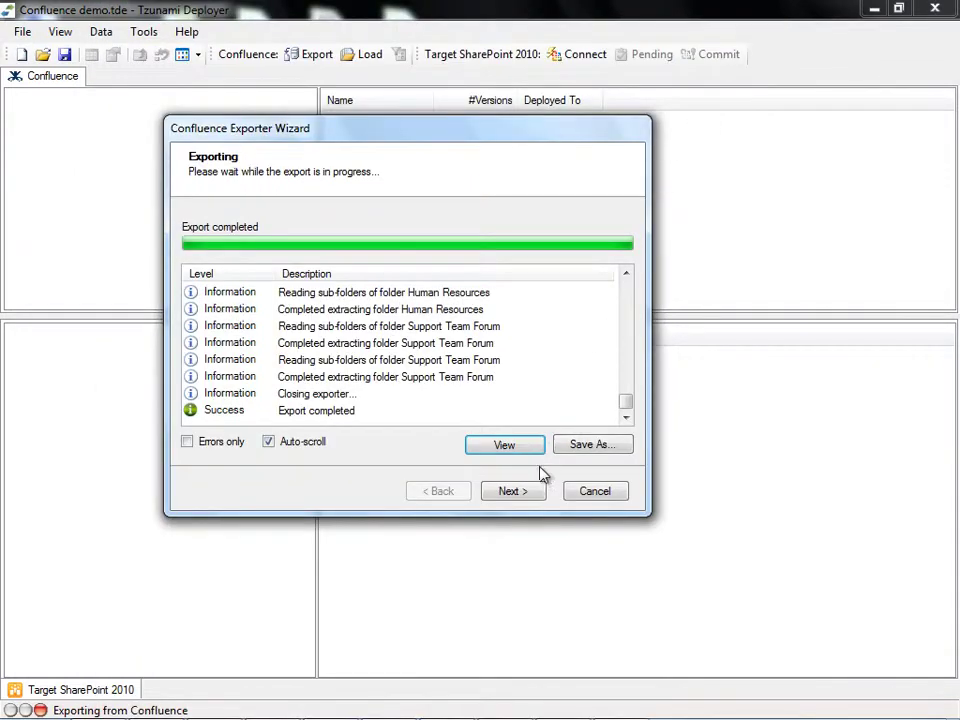
left_click(531, 495)
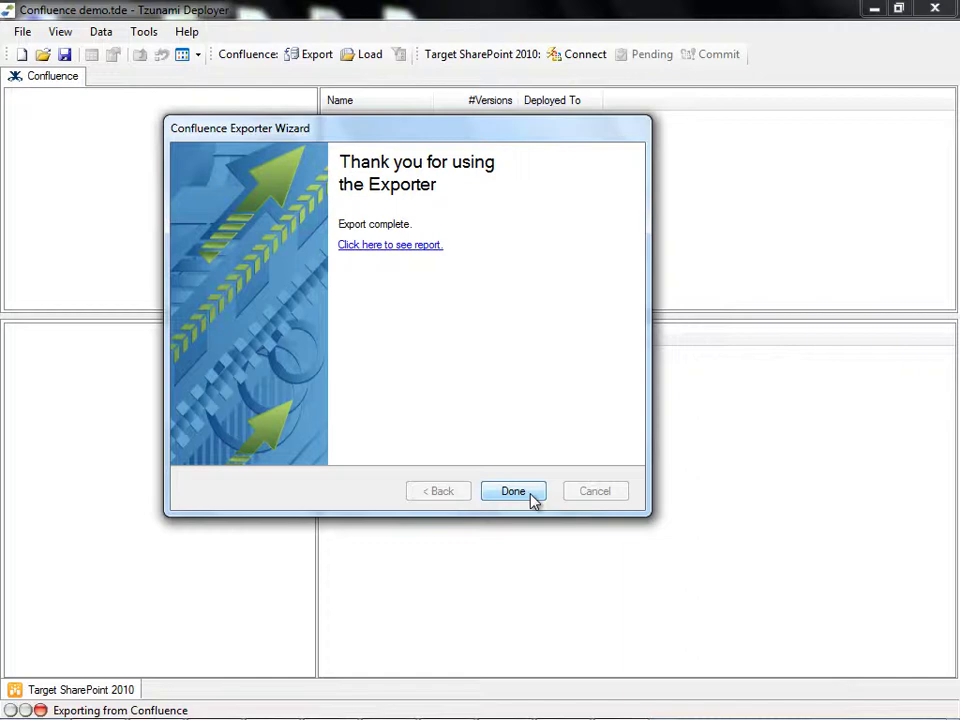
Step: Load the exported exportData.tdx into the project under the name 'Exported content'
left_click(531, 495)
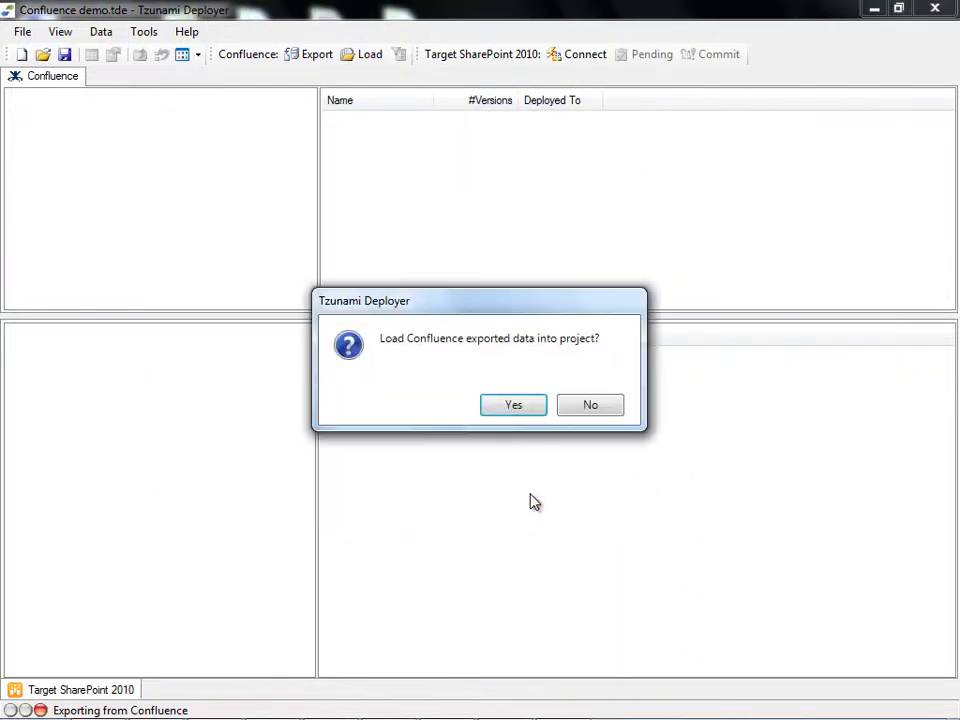
left_click(539, 409)
type("E")
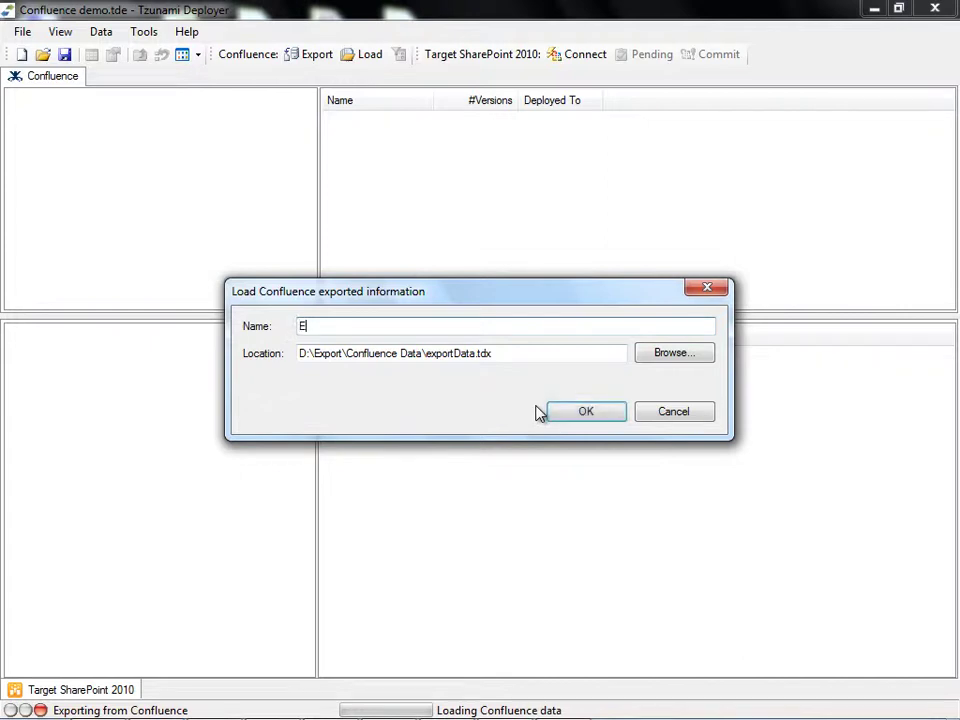
type("xported content")
left_click(586, 412)
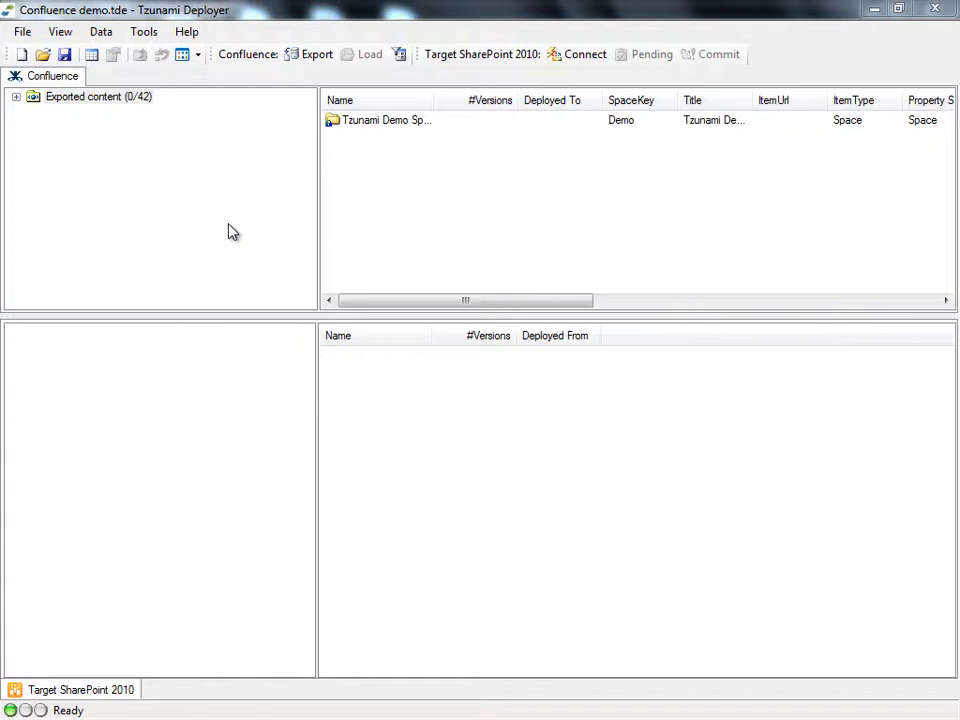
Step: Expand Tzunami Demo Space and browse Blog Pages, Blog Pages Comments, Wiki Pages, Attachments and Comments
left_click(16, 97)
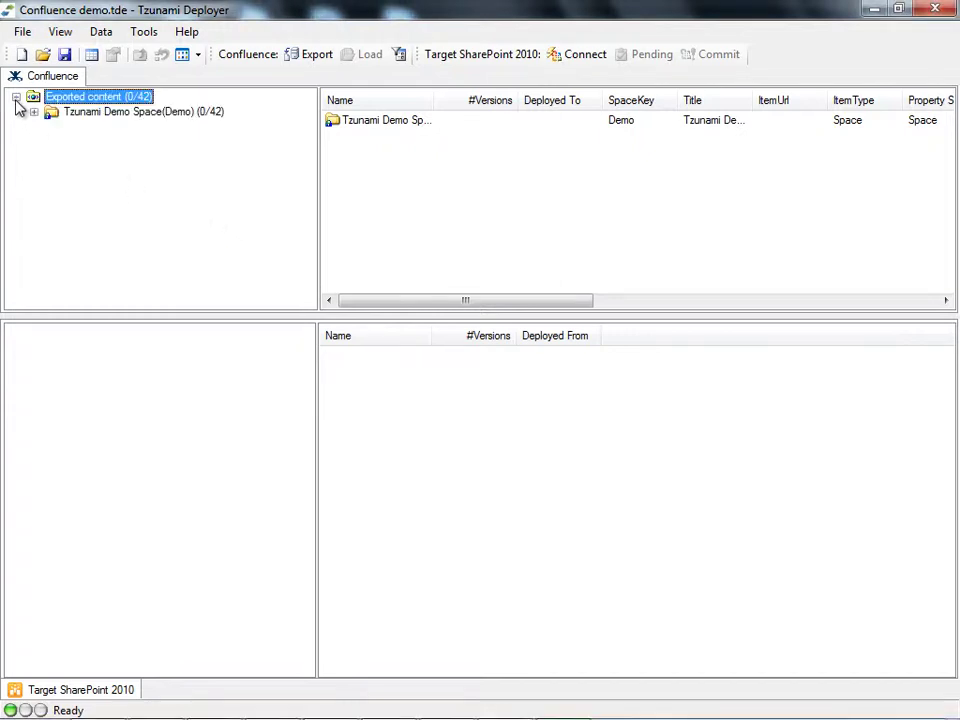
left_click(34, 112)
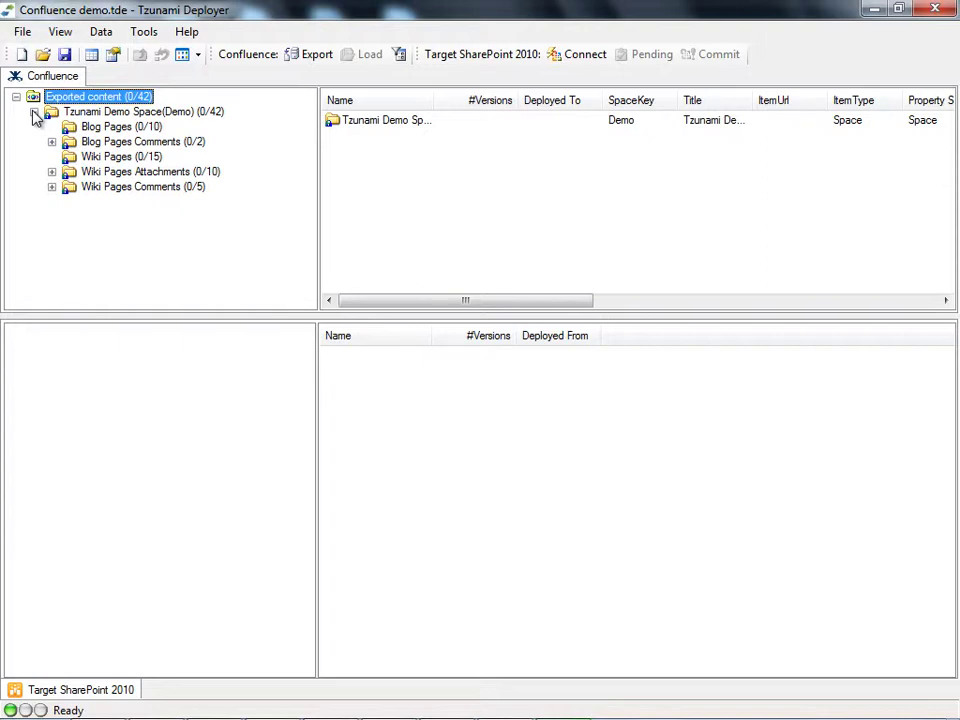
left_click(115, 128)
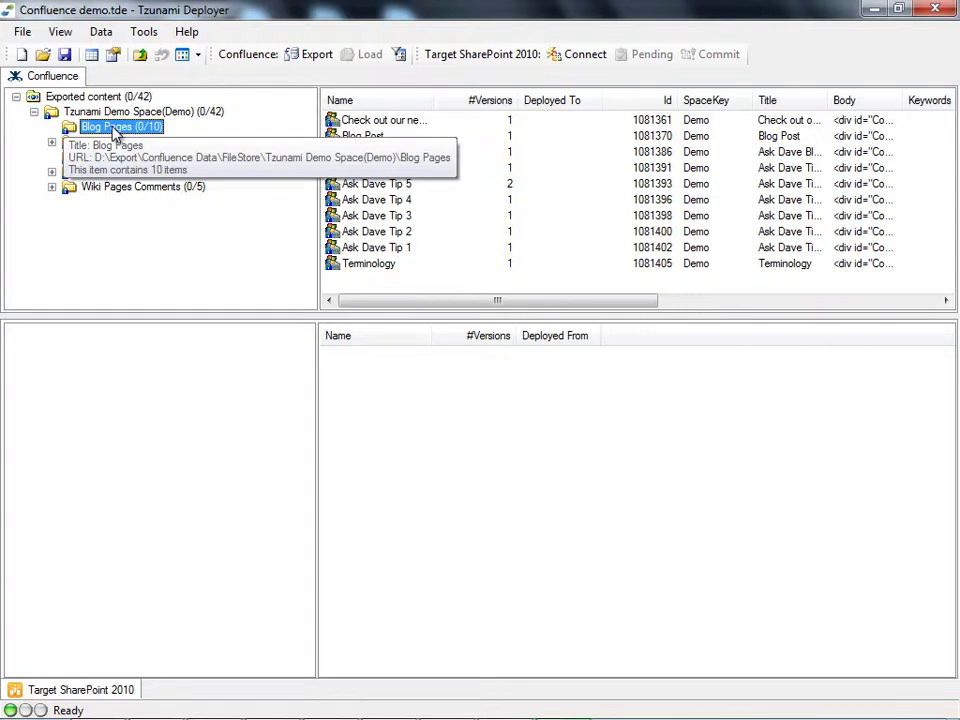
left_click(120, 144)
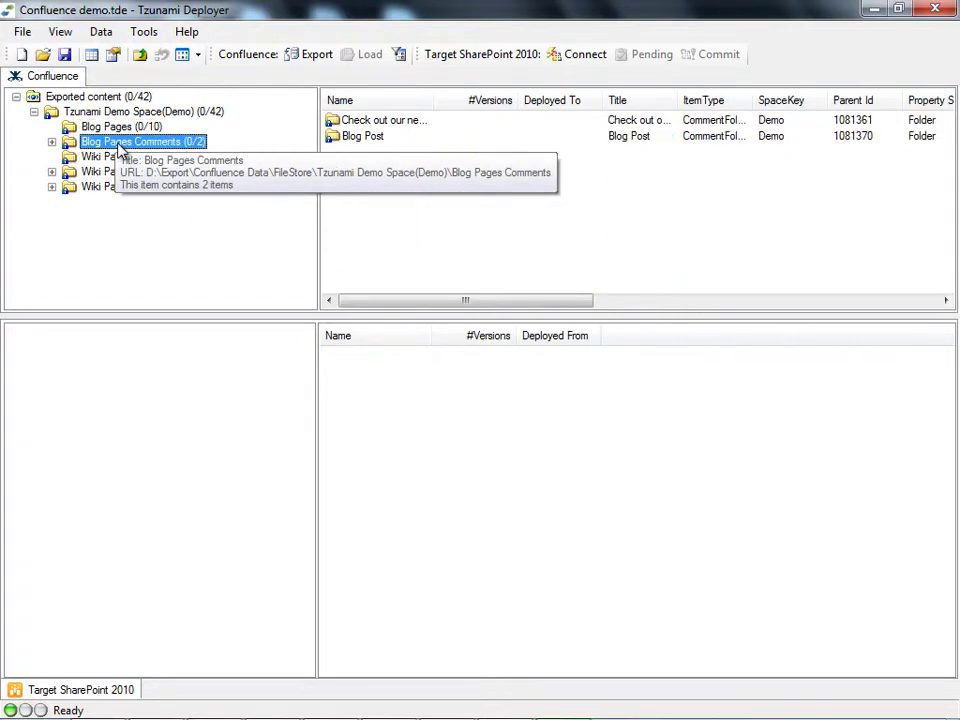
left_click(114, 160)
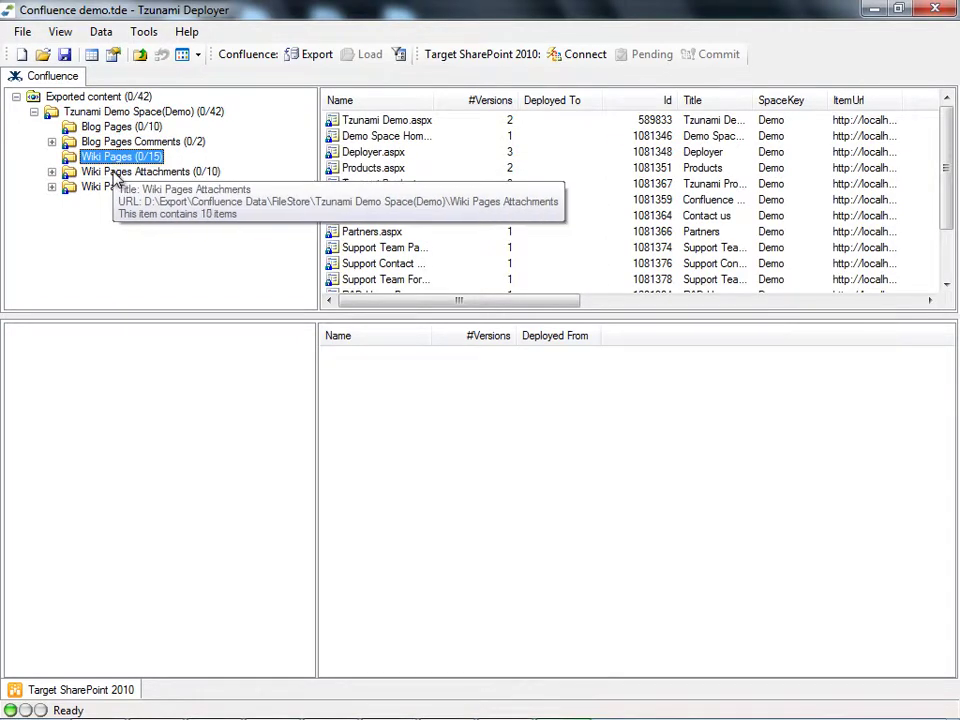
left_click(115, 174)
left_click(115, 189)
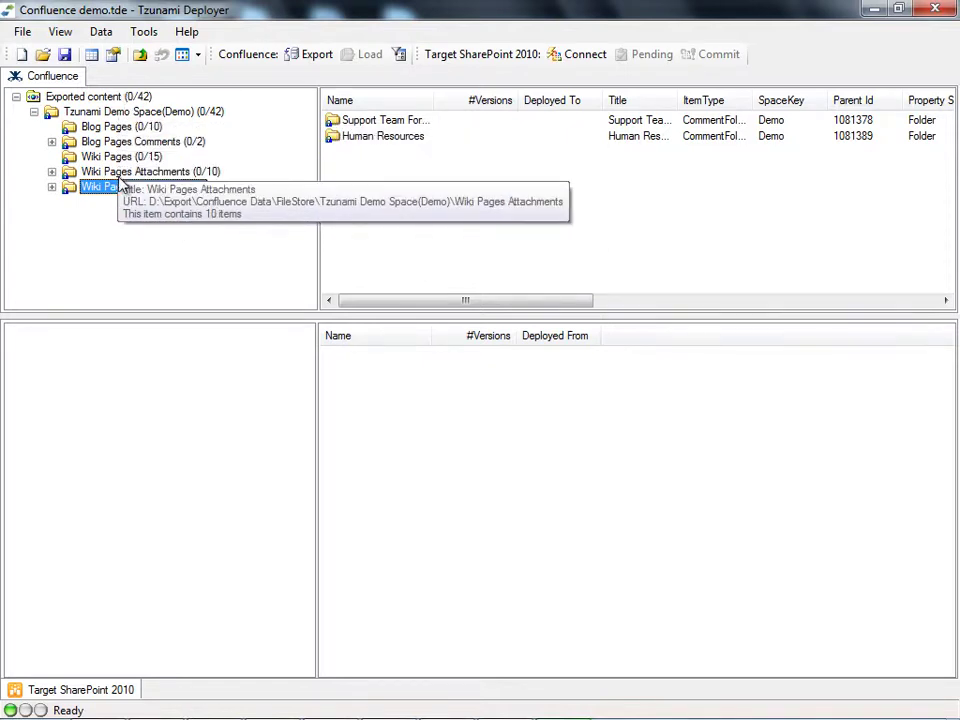
mouse_move(456, 303)
left_mouse_down()
mouse_move(521, 307)
mouse_move(441, 306)
left_mouse_up()
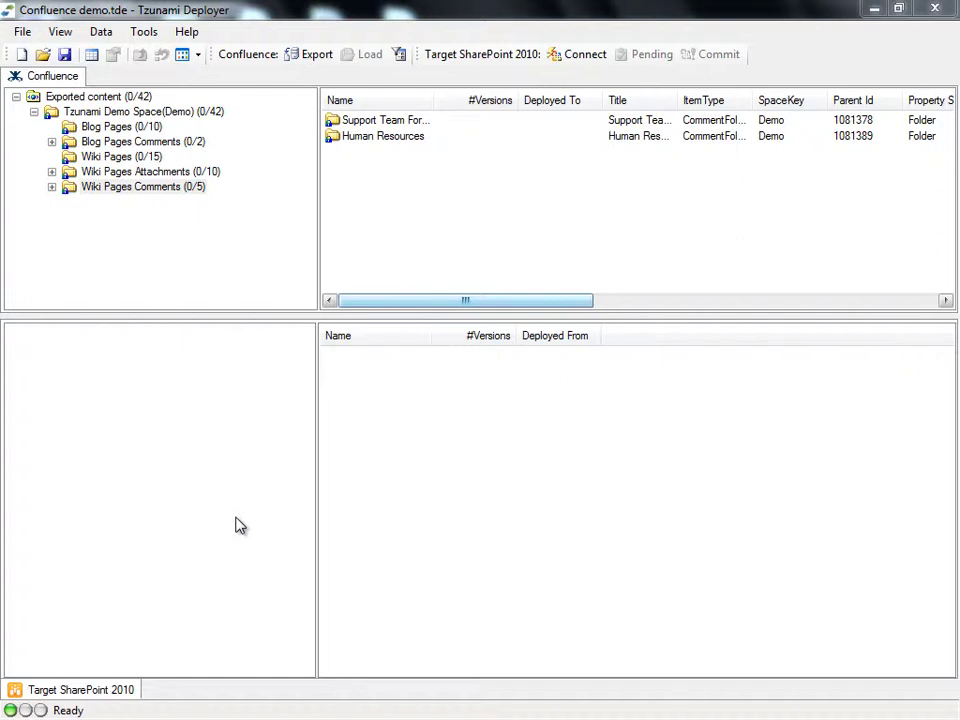
Step: Connect the target pane to SharePoint server sp10f-s1 using the account password
right_click(236, 463)
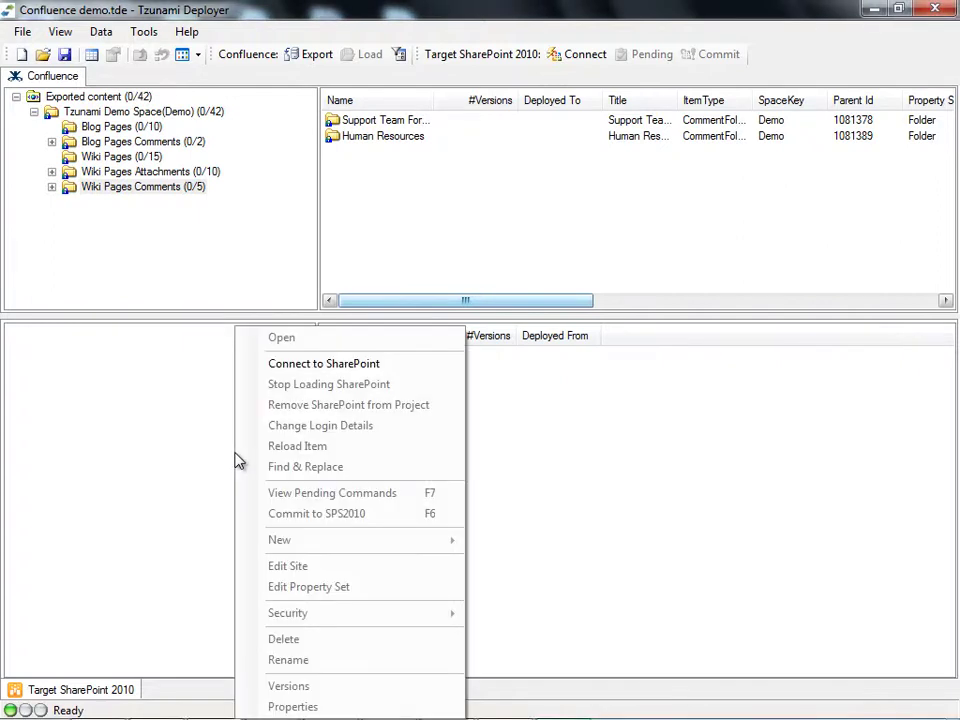
left_click(427, 374)
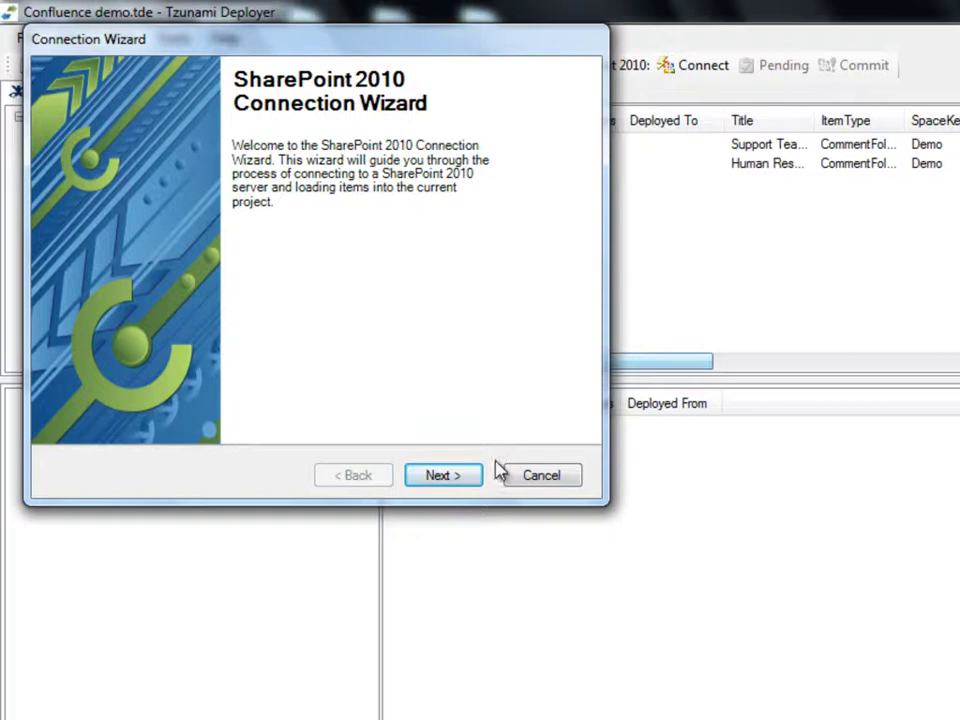
left_click(478, 478)
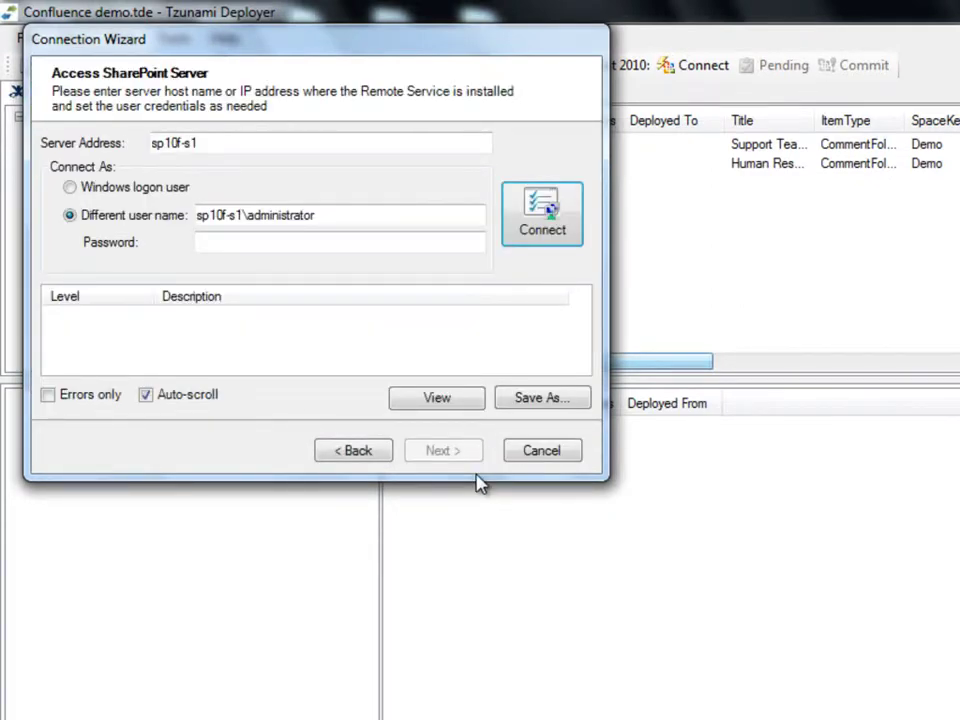
left_click_drag(208, 141, 141, 150)
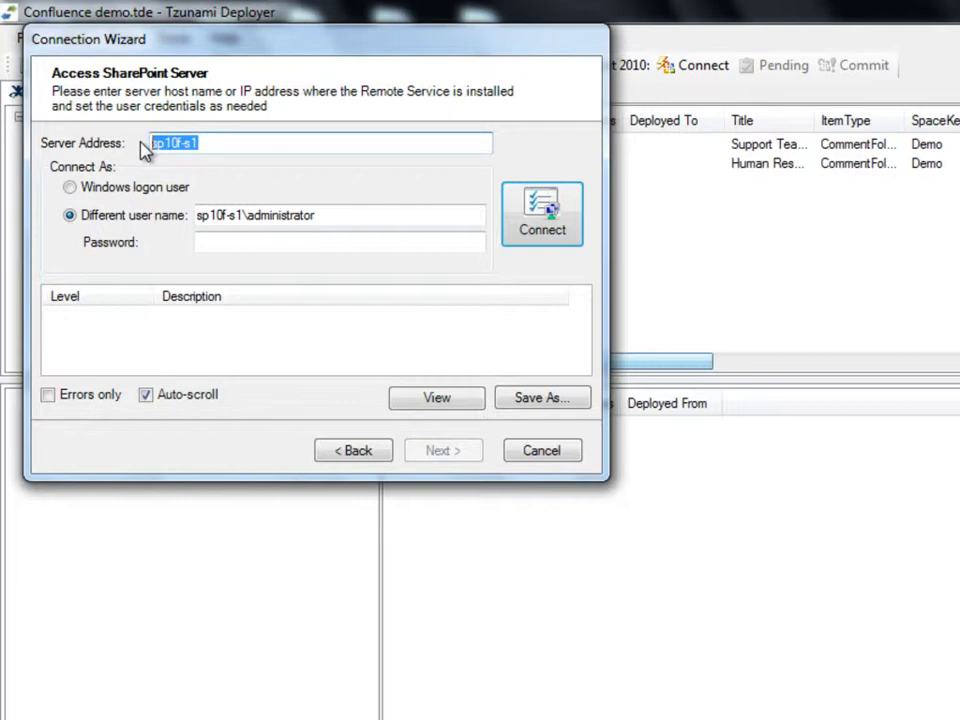
left_click(212, 244)
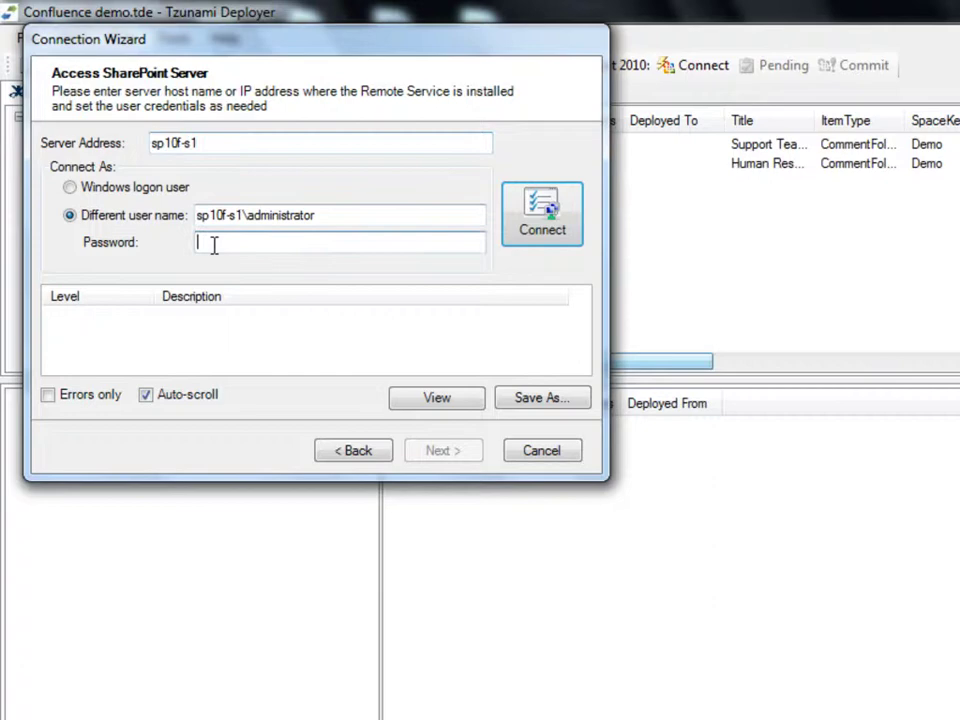
type("***")
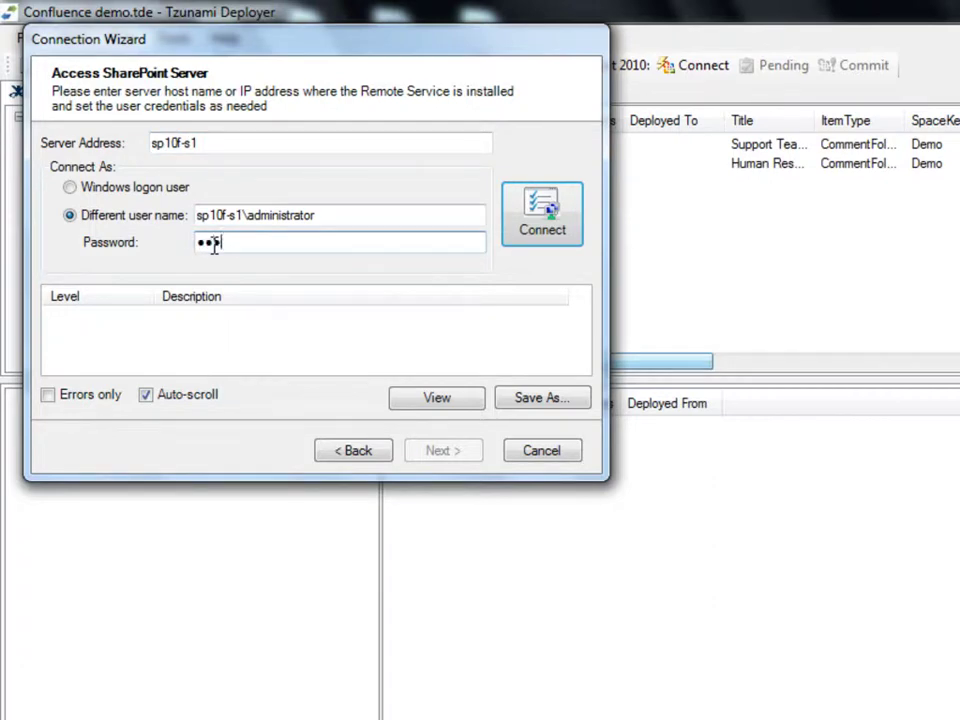
type("*******")
left_click(551, 240)
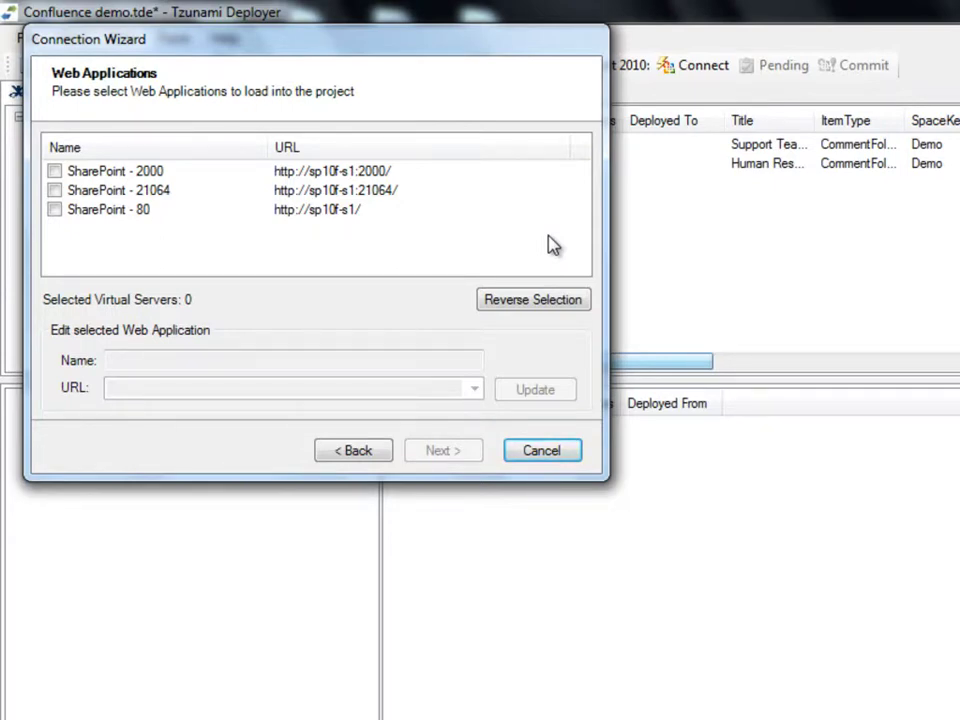
Step: Select the SharePoint - 2000 web application and its Demo site collection with Read sub sites enabled
left_click(54, 172)
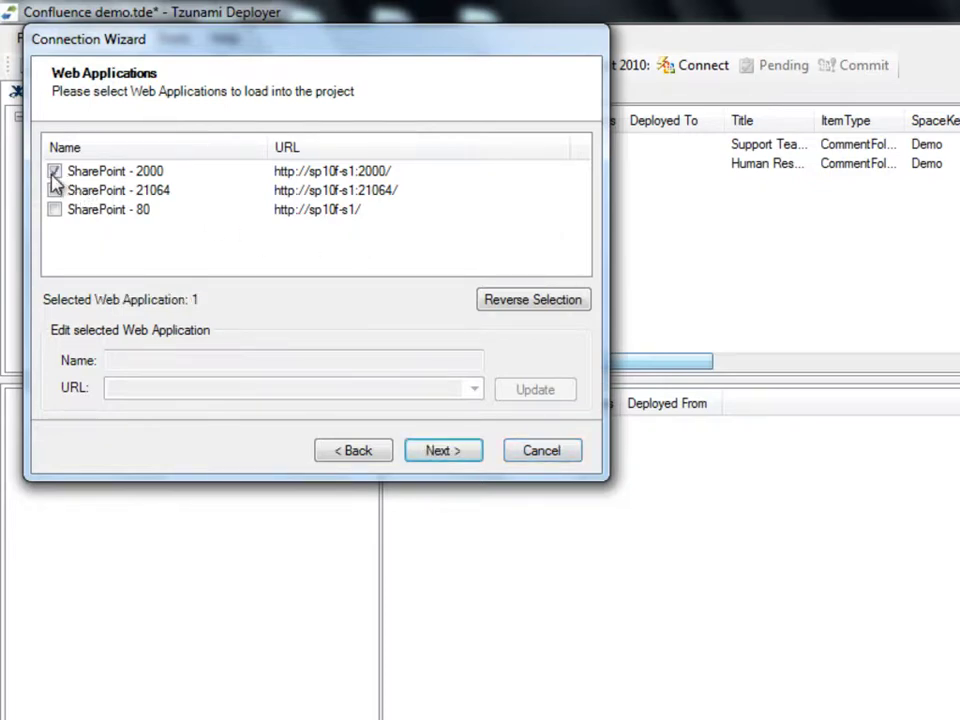
left_click(474, 455)
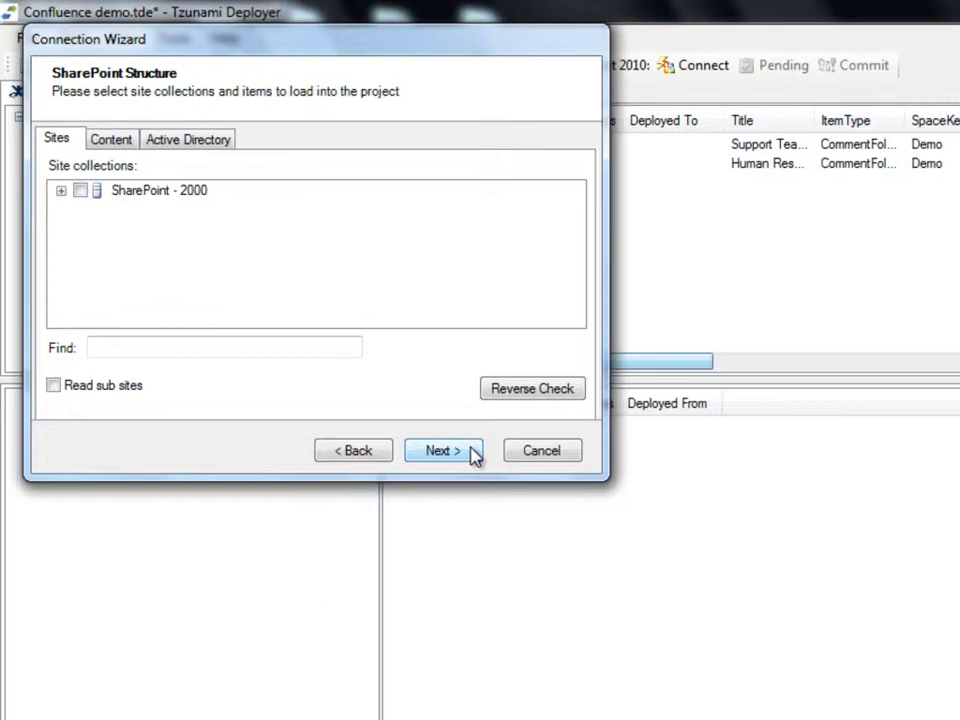
left_click(61, 191)
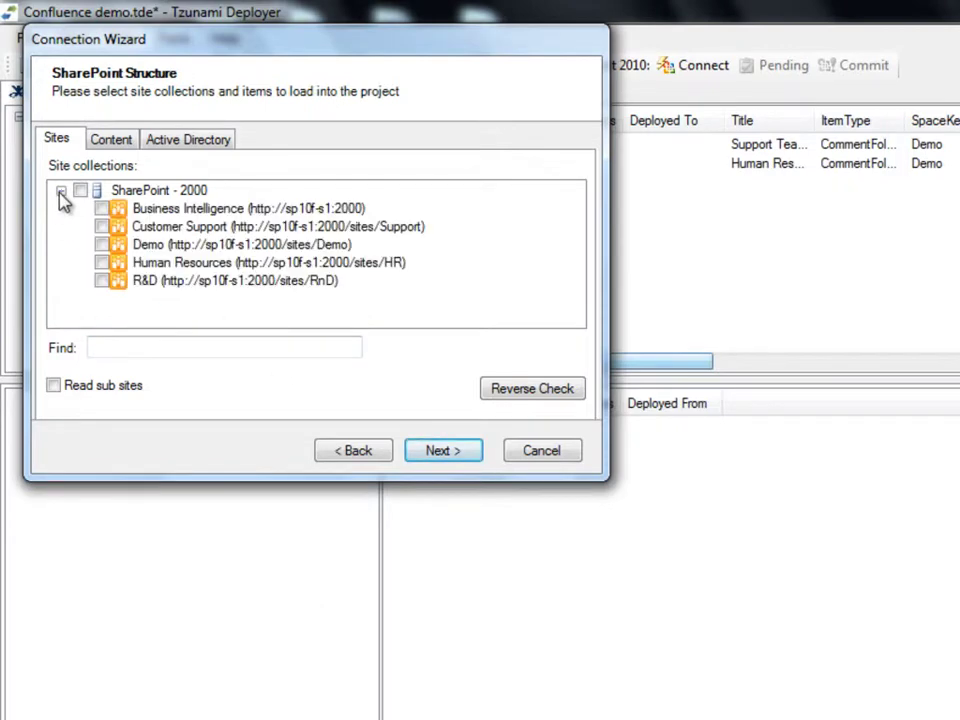
left_click(104, 247)
left_click(55, 387)
Step: Set content loading to All lists and All versions, then review the Active Directory options
left_click(135, 148)
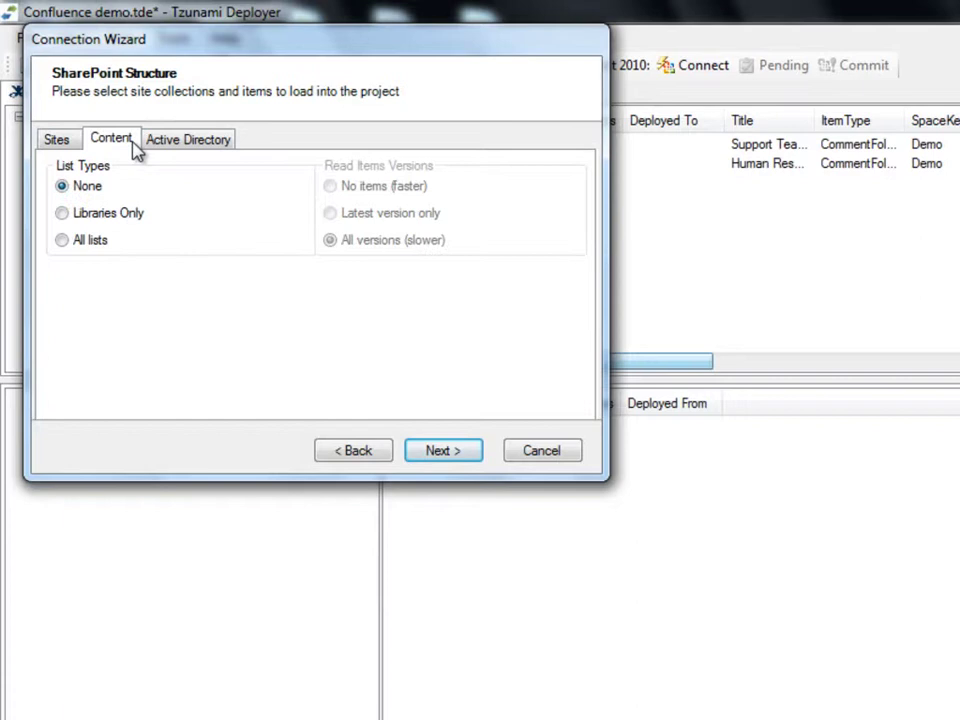
left_click(66, 214)
left_click(64, 243)
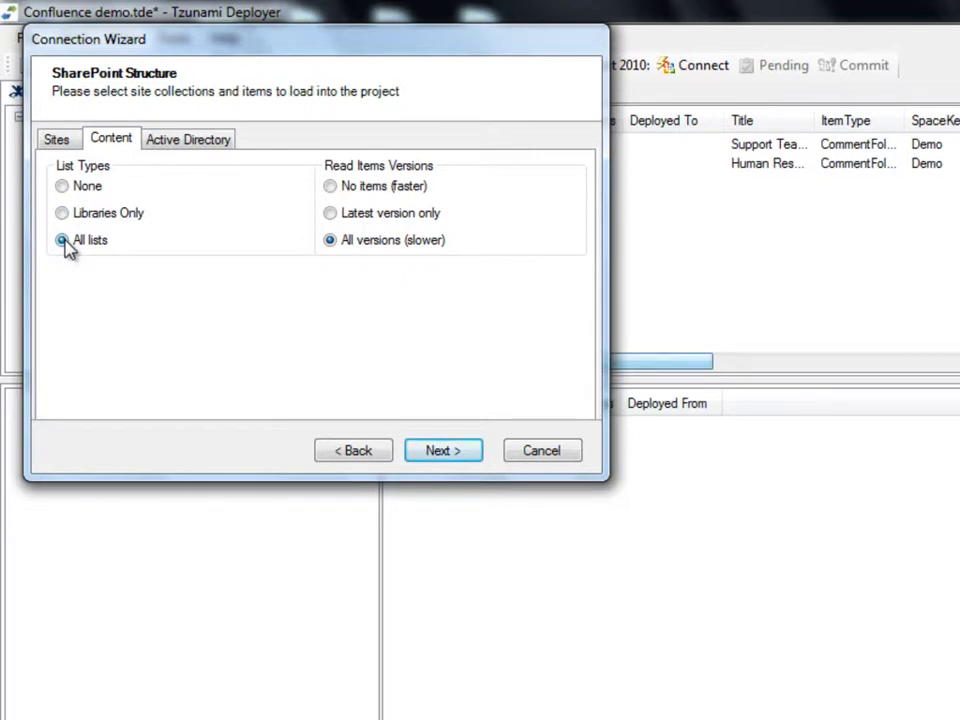
left_click(331, 188)
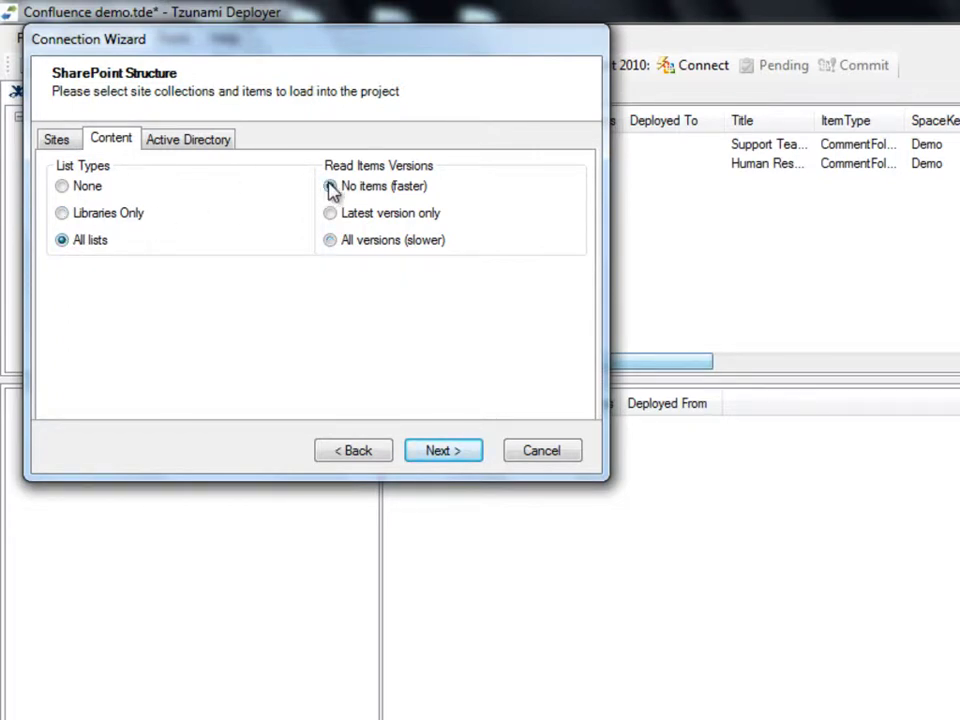
left_click(334, 216)
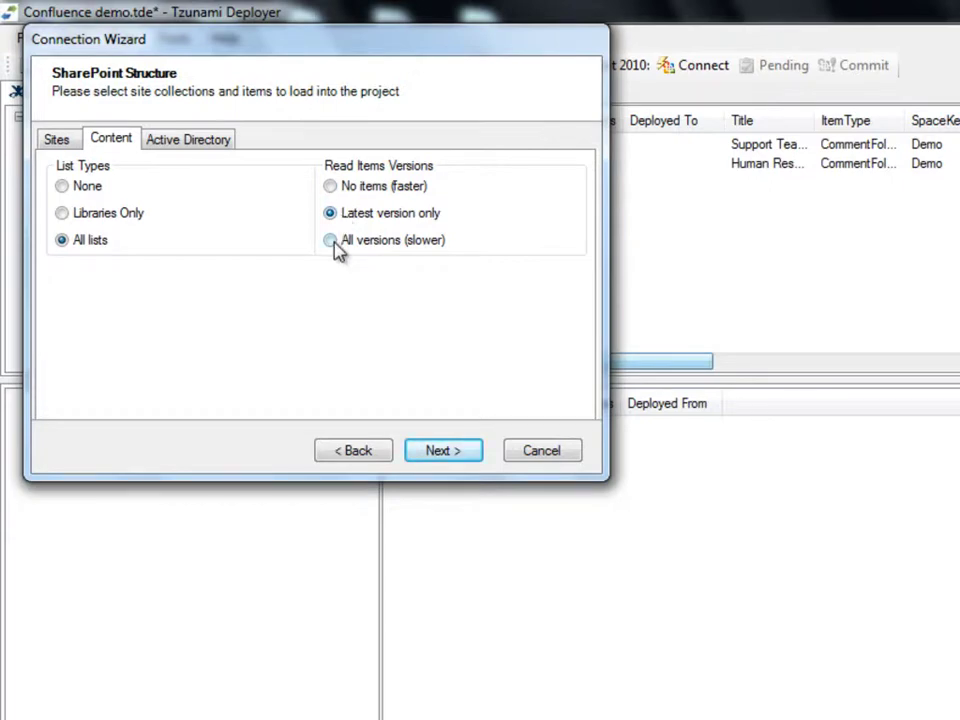
left_click(337, 250)
left_click(227, 149)
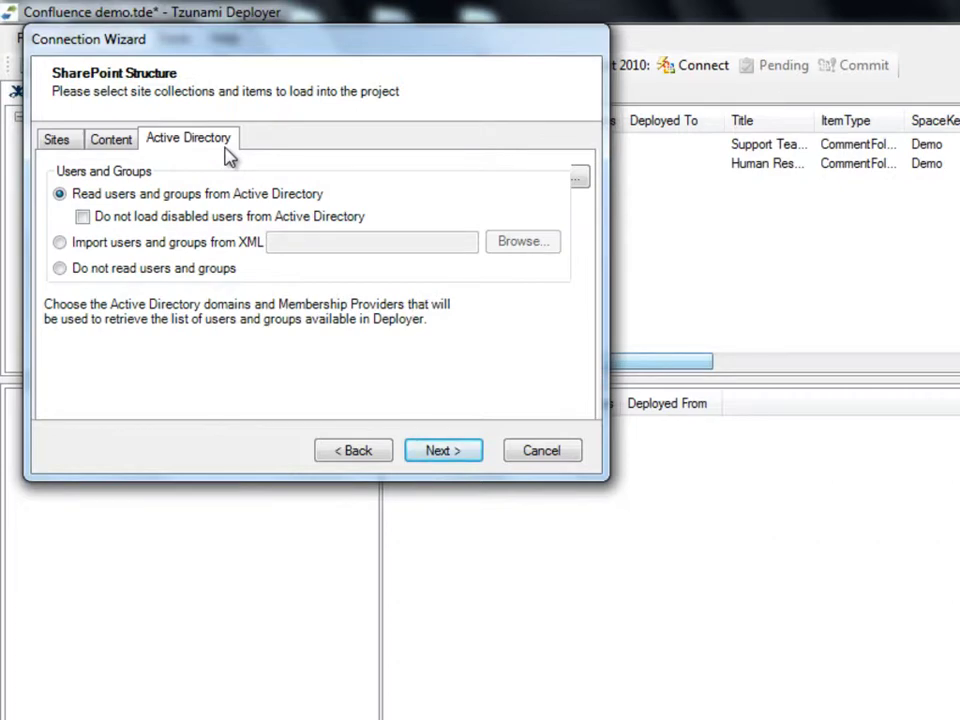
Step: Finish the connection settings, load the SharePoint 2010 target, and dismiss the loading log
left_click(478, 452)
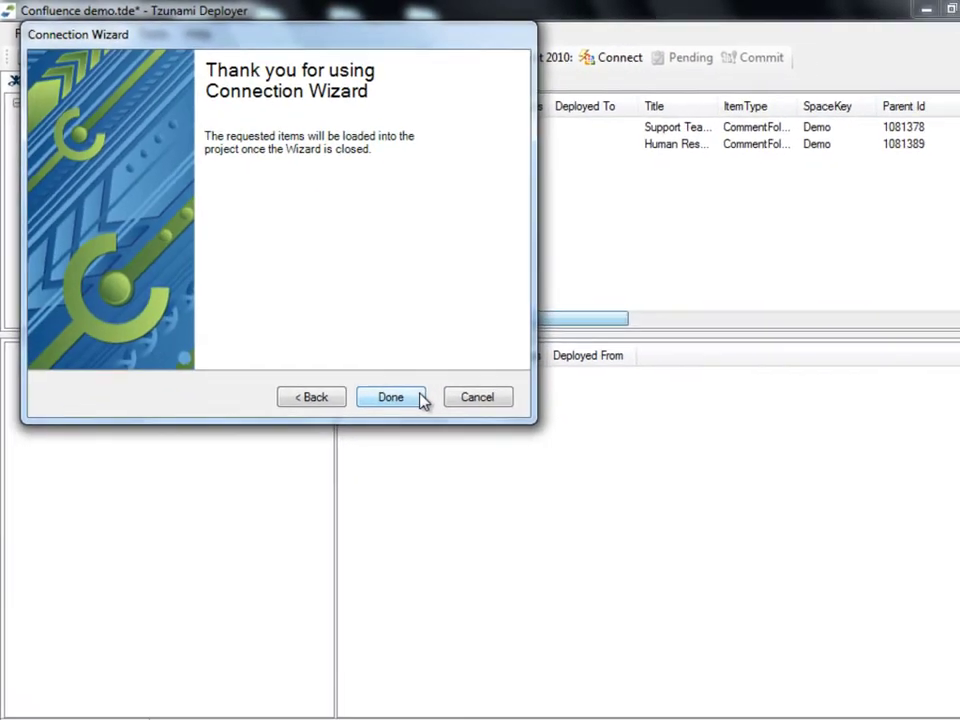
left_click(399, 380)
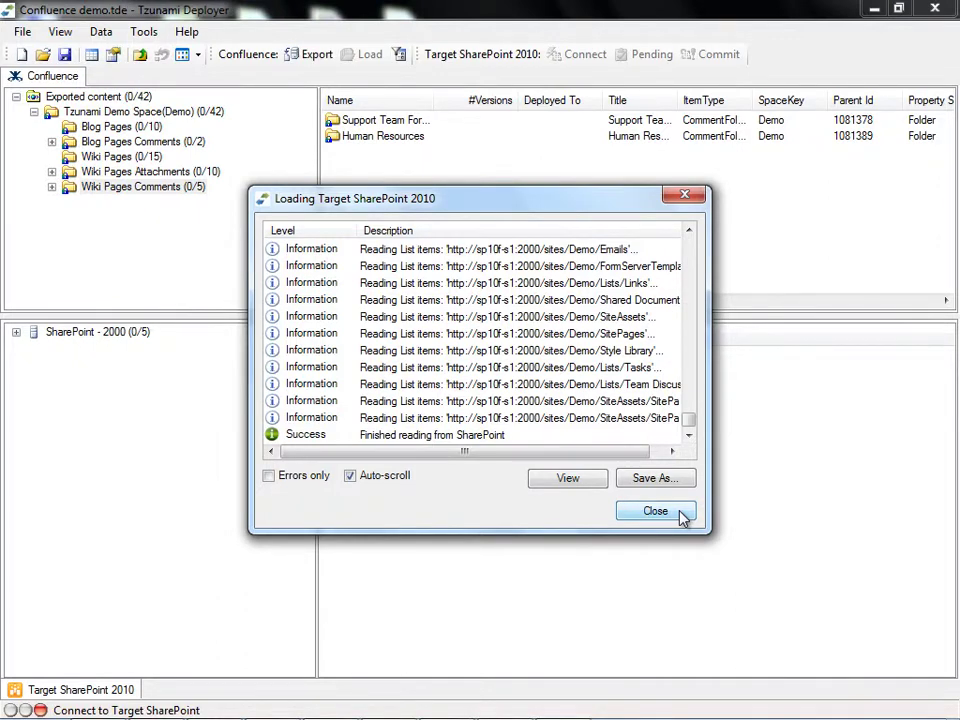
left_click(656, 511)
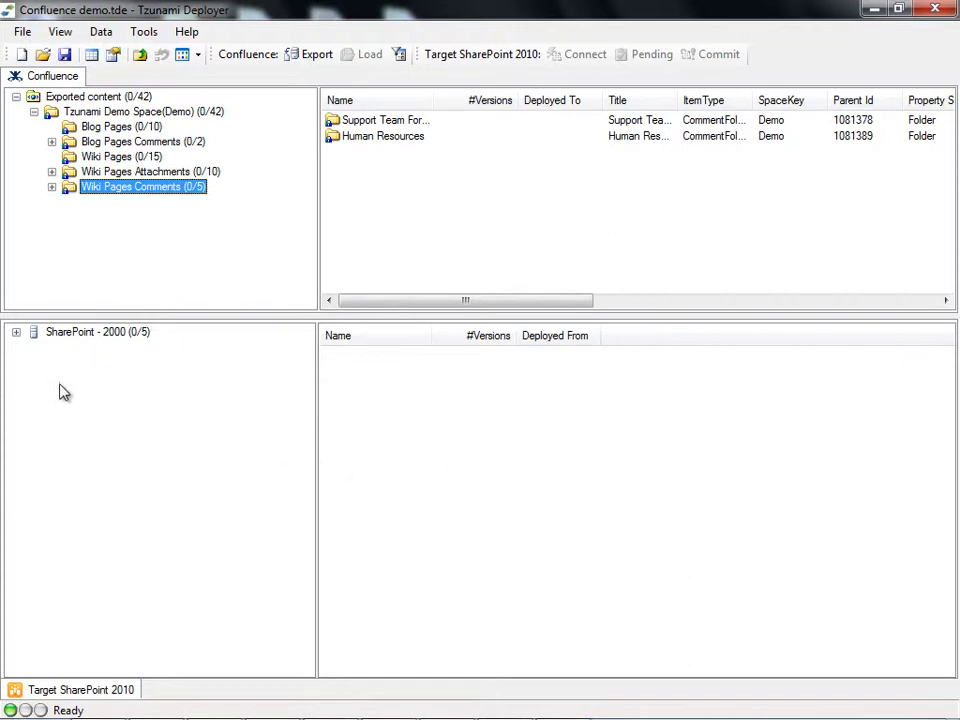
Step: Expand SharePoint - 2000 and Demo, then list the Demo site's lists and libraries
left_click(16, 333)
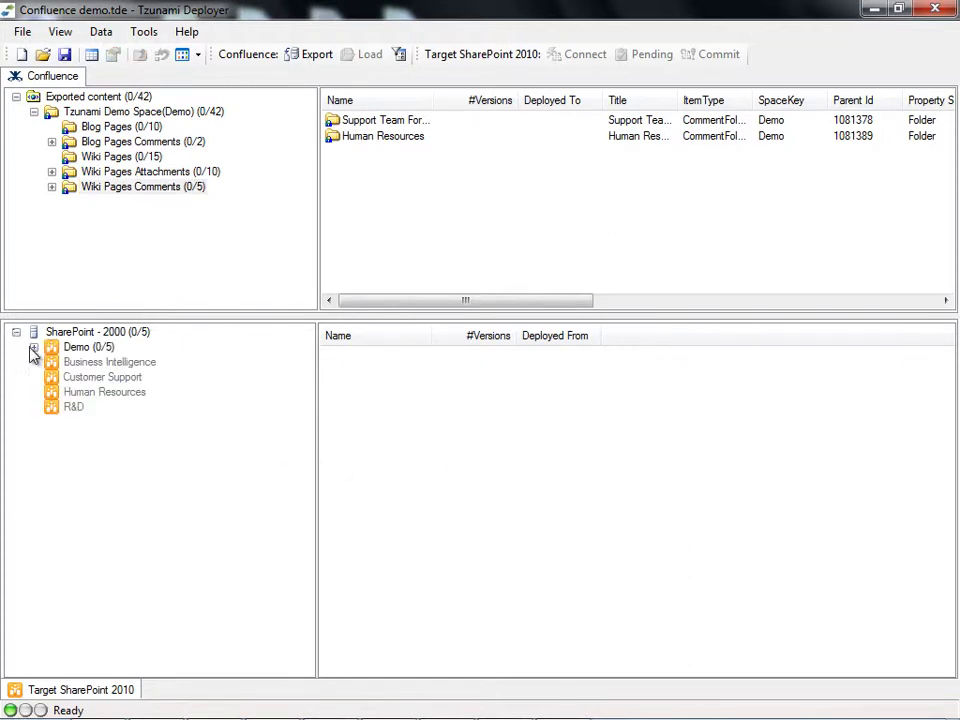
left_click(34, 347)
left_click(70, 348)
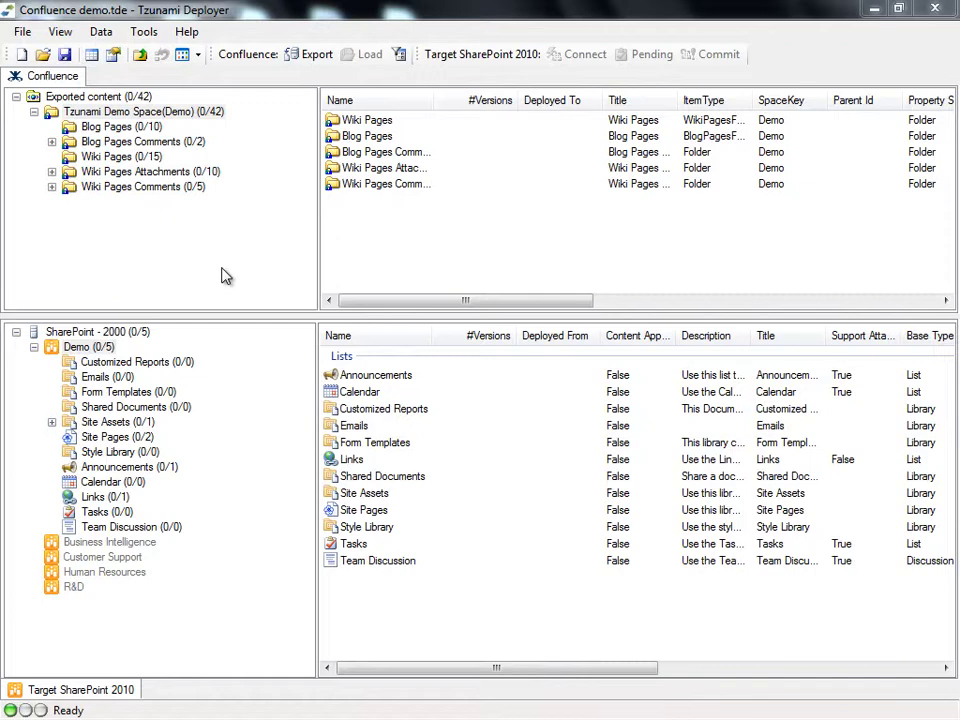
Step: Drop the exported Tzunami Demo Space onto the Demo site and exclude security from deployment
left_click_drag(136, 92, 113, 354)
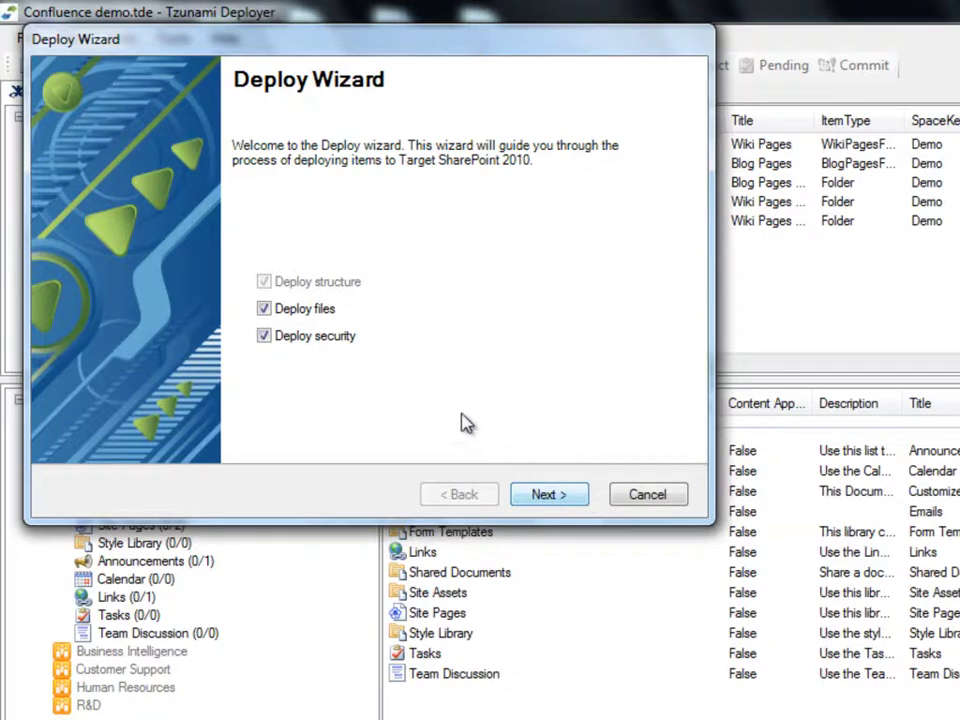
left_click(266, 338)
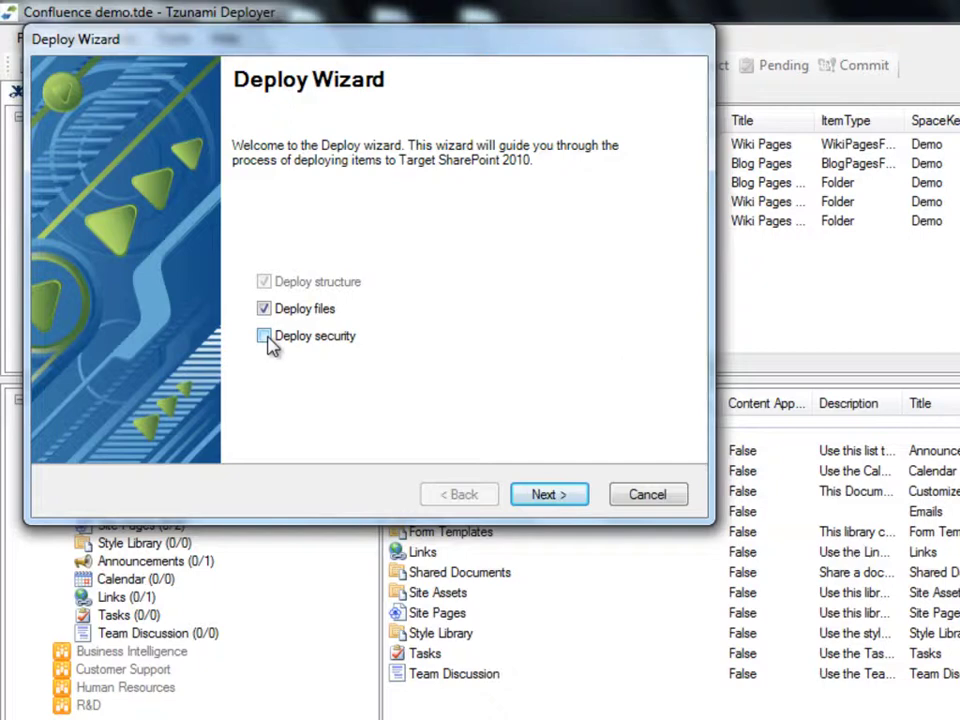
Step: Keep the default Items and Lists global settings and advance to Define Deployment Structure
left_click(585, 497)
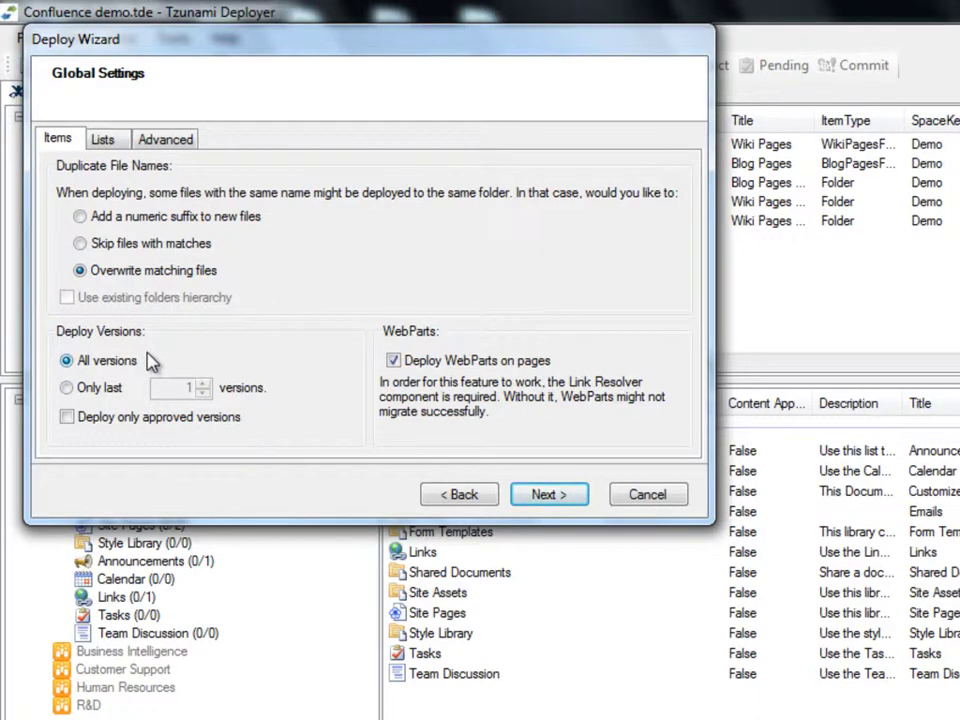
left_click(118, 143)
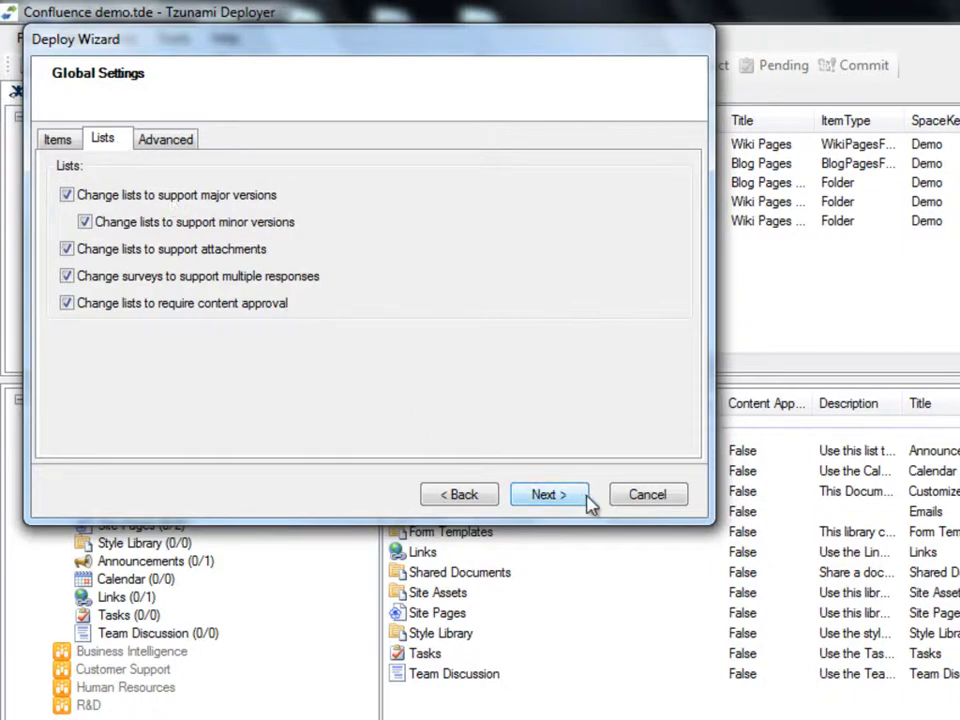
left_click(548, 494)
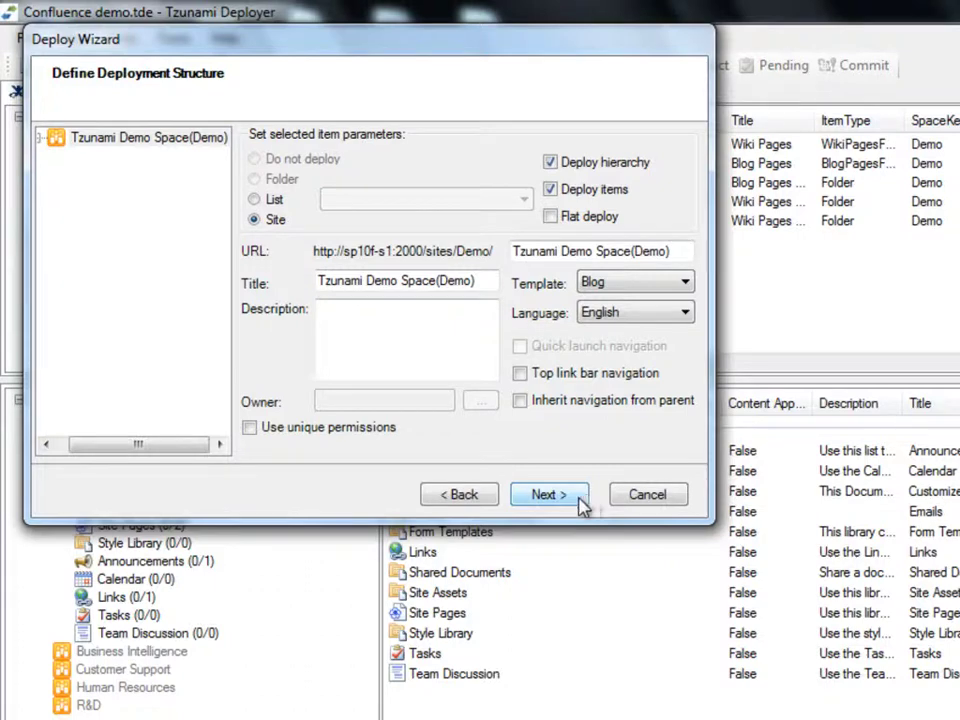
Step: Expand Tzunami Demo Space in the structure tree, leaving Blog as its site template
left_click_drag(176, 446, 163, 446)
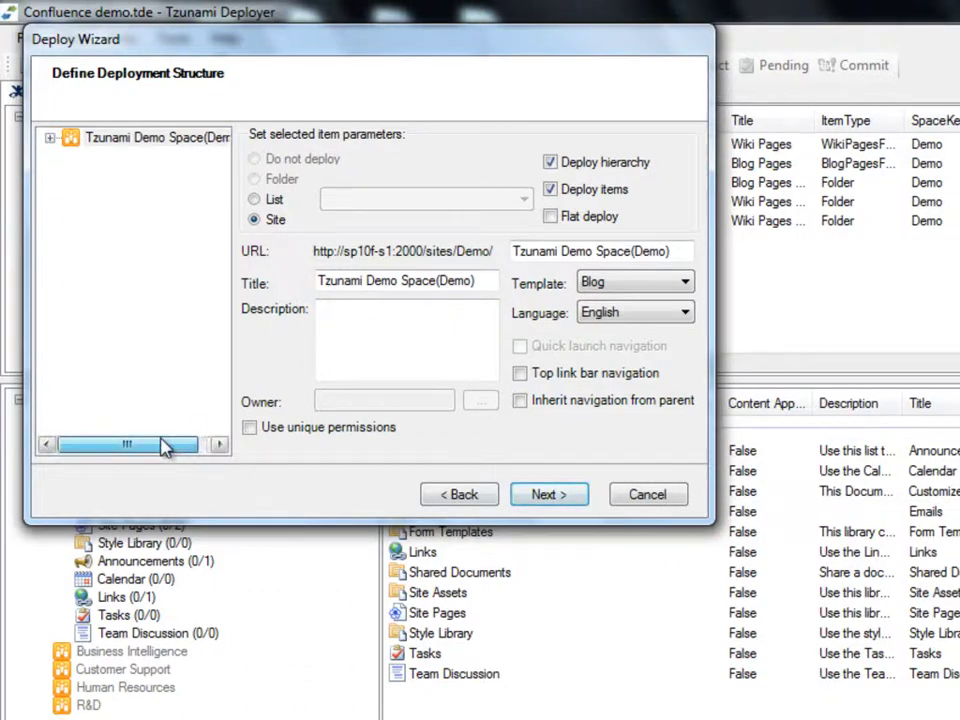
left_click(49, 139)
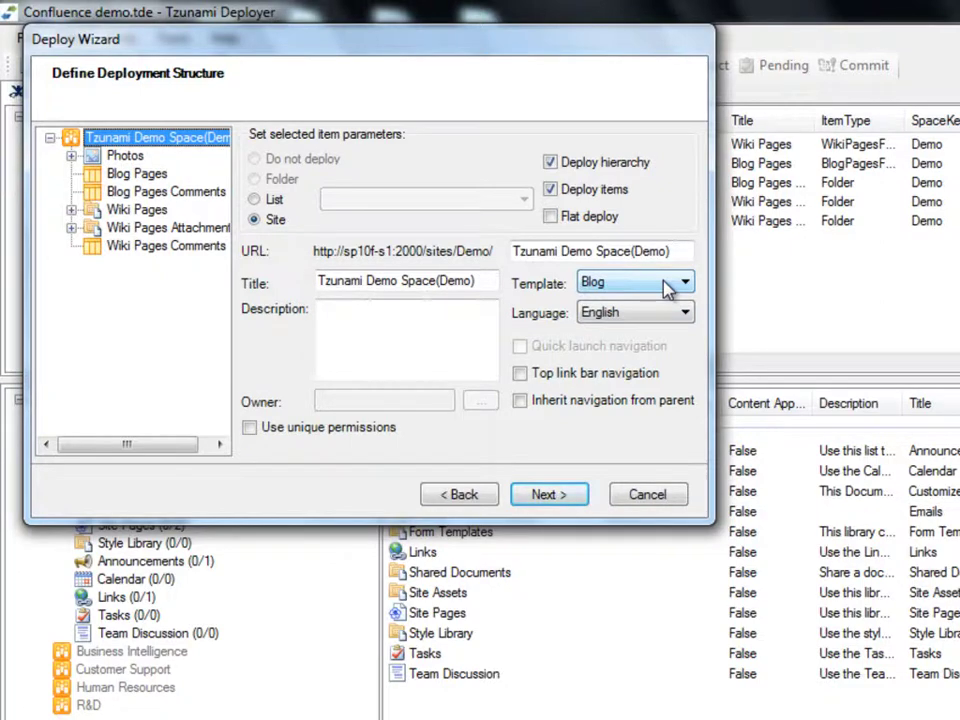
left_click(668, 287)
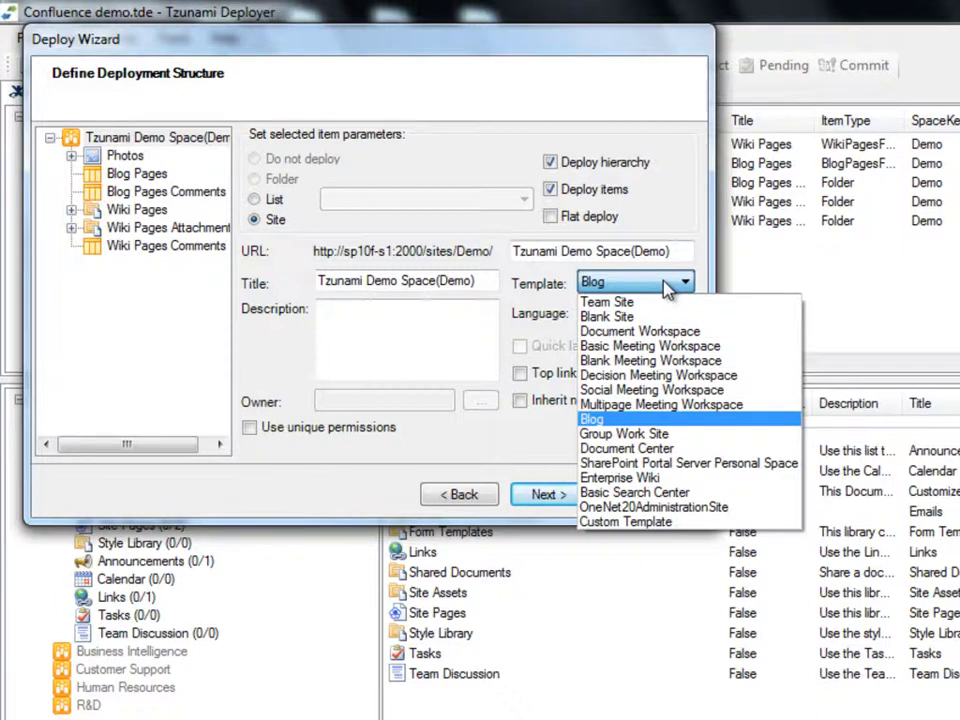
left_click(667, 288)
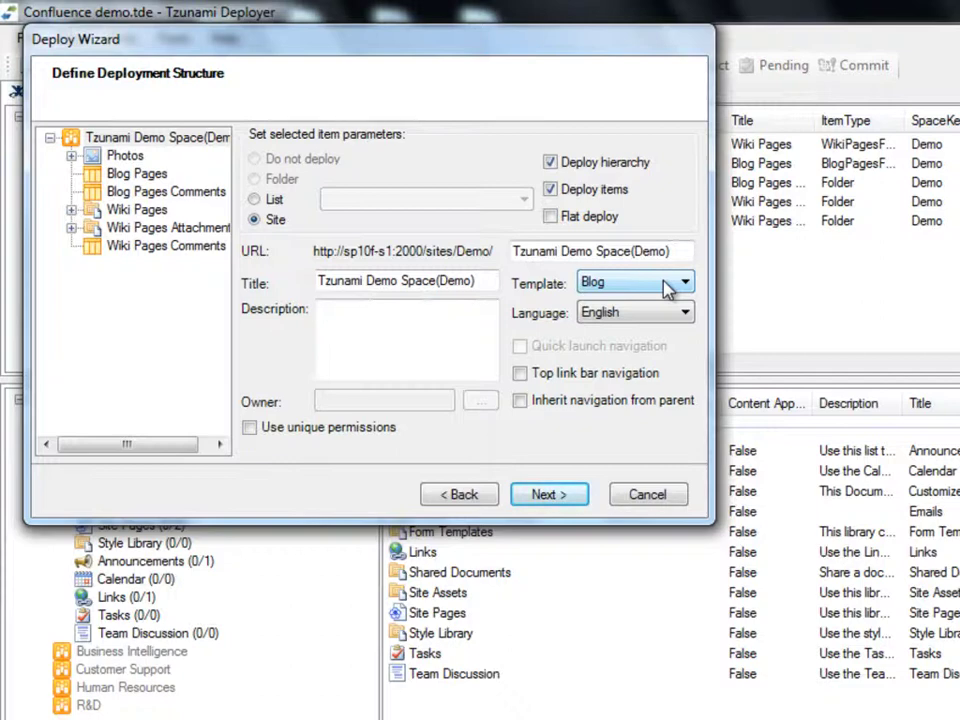
Step: Deploy Blog Pages into Existing Posts and Blog Pages Comments into Existing Comments
left_click(160, 177)
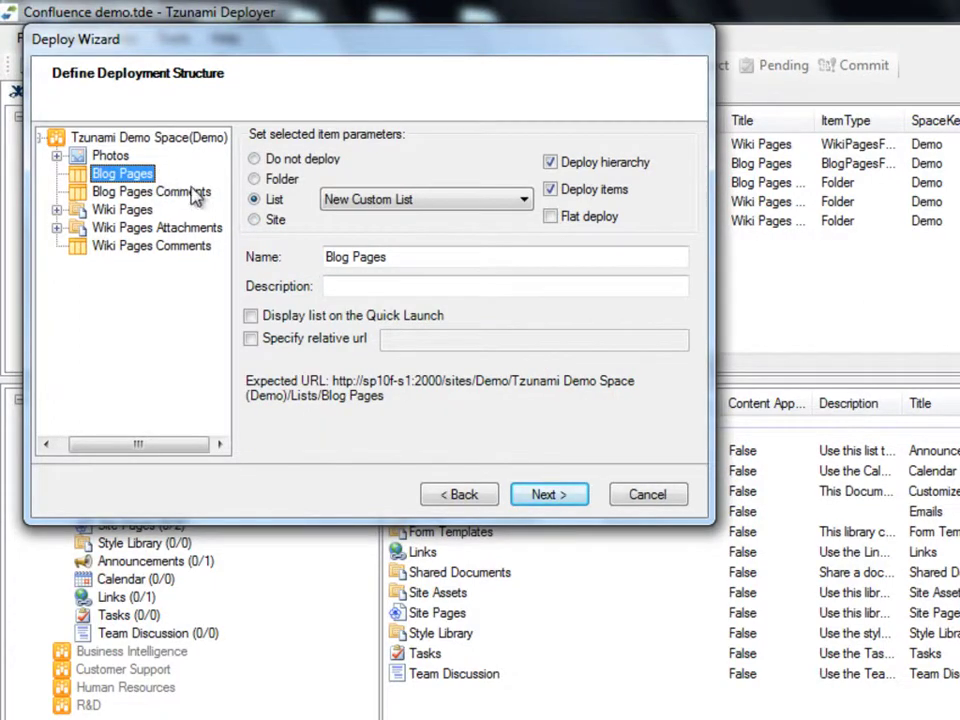
left_click(434, 206)
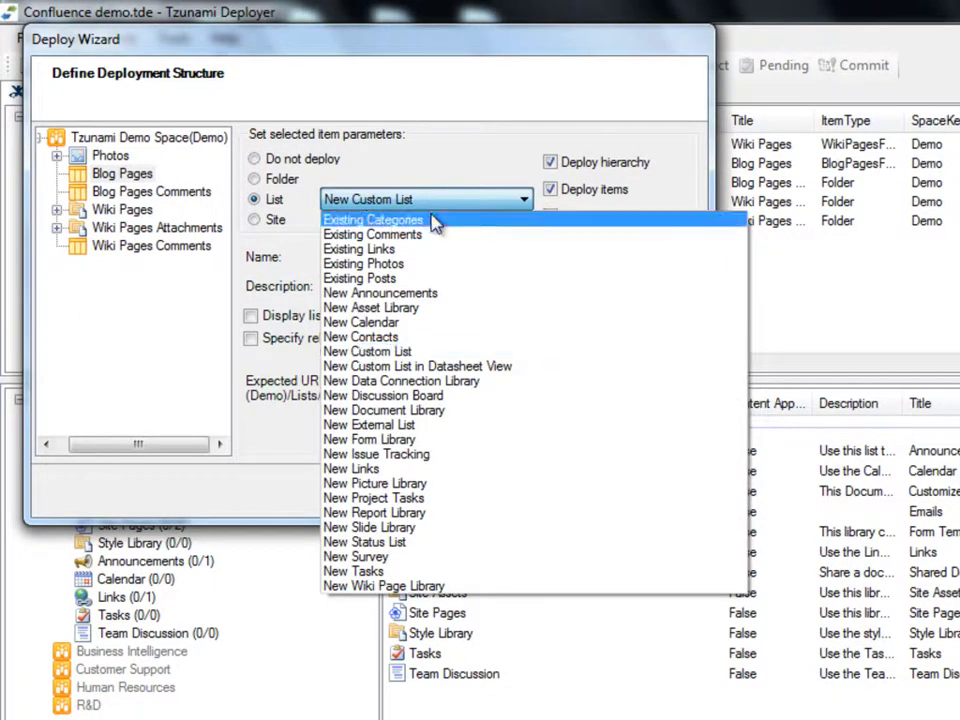
left_click(423, 280)
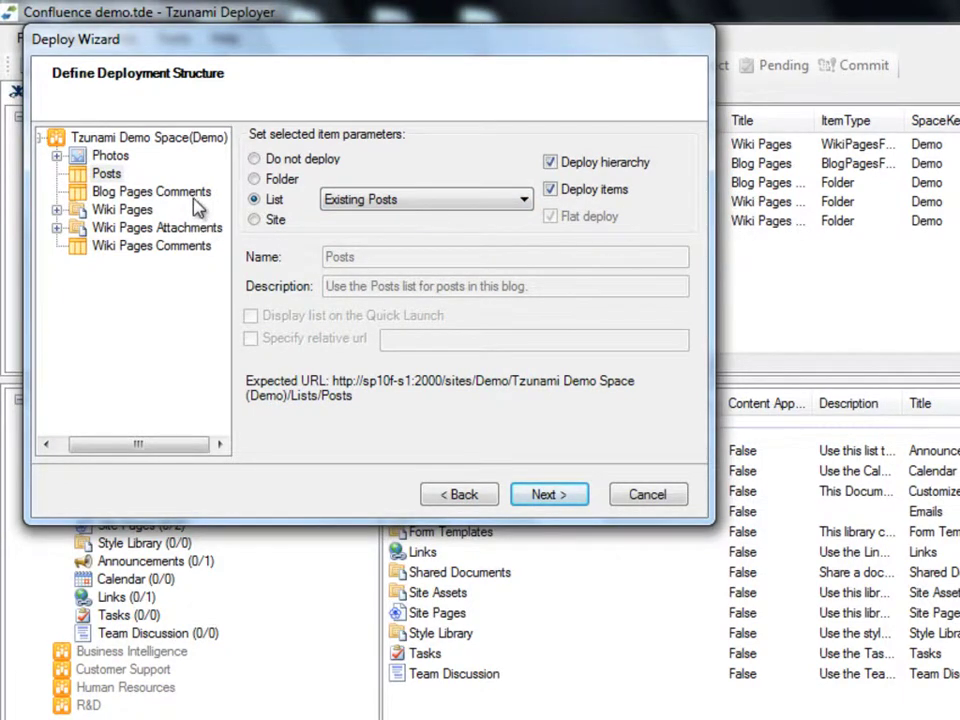
left_click(150, 191)
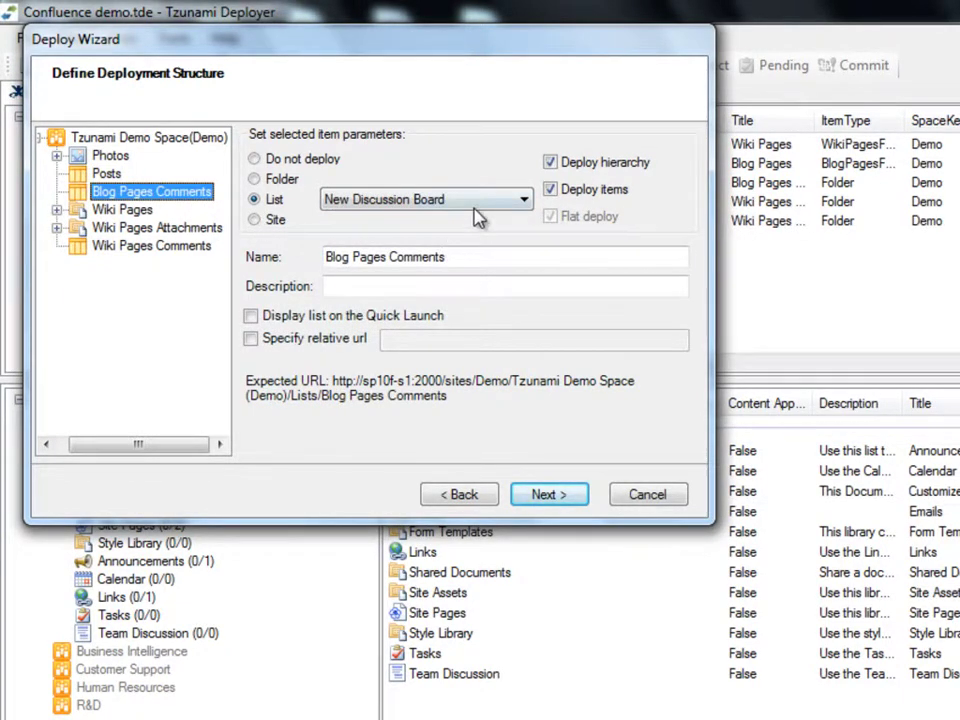
left_click(524, 199)
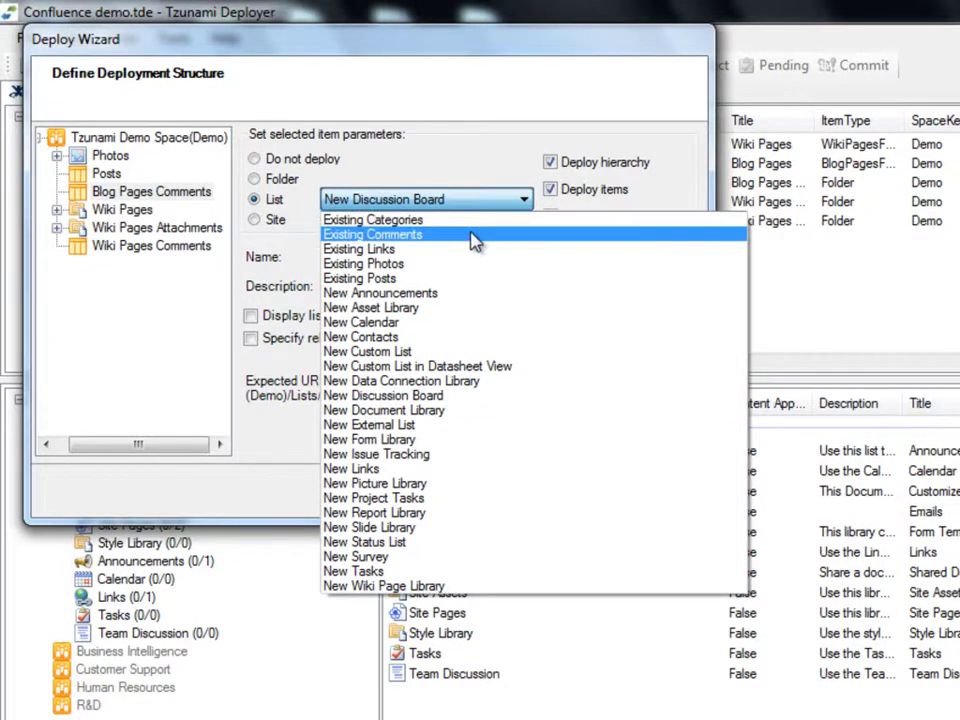
left_click(473, 236)
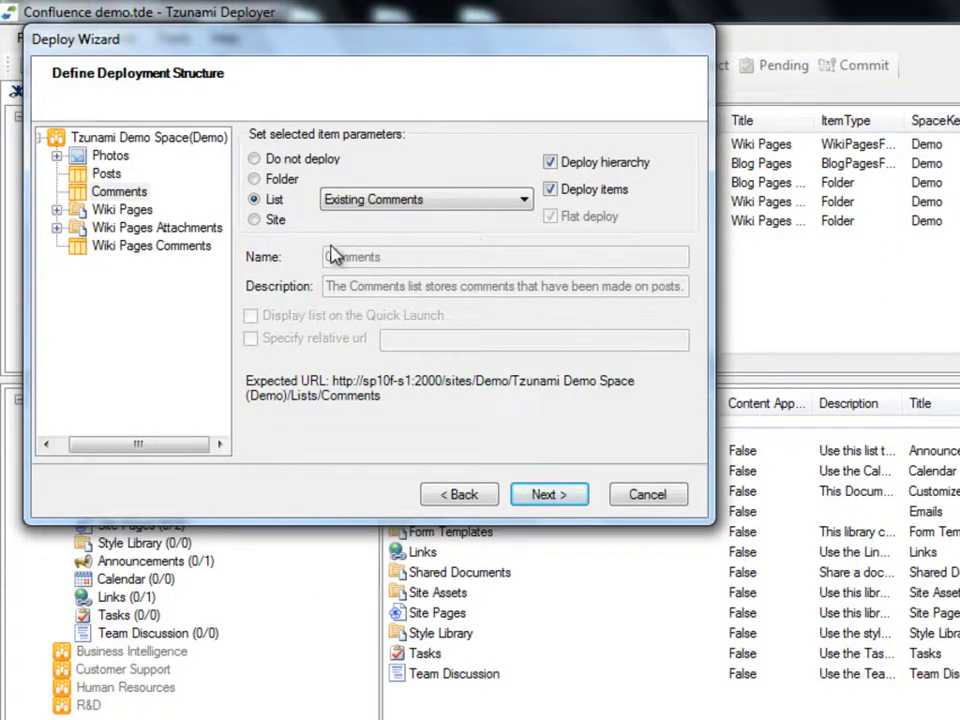
Step: Review the deployment settings for Wiki Pages, Wiki Pages Attachments and Wiki Pages Comments
left_click(138, 219)
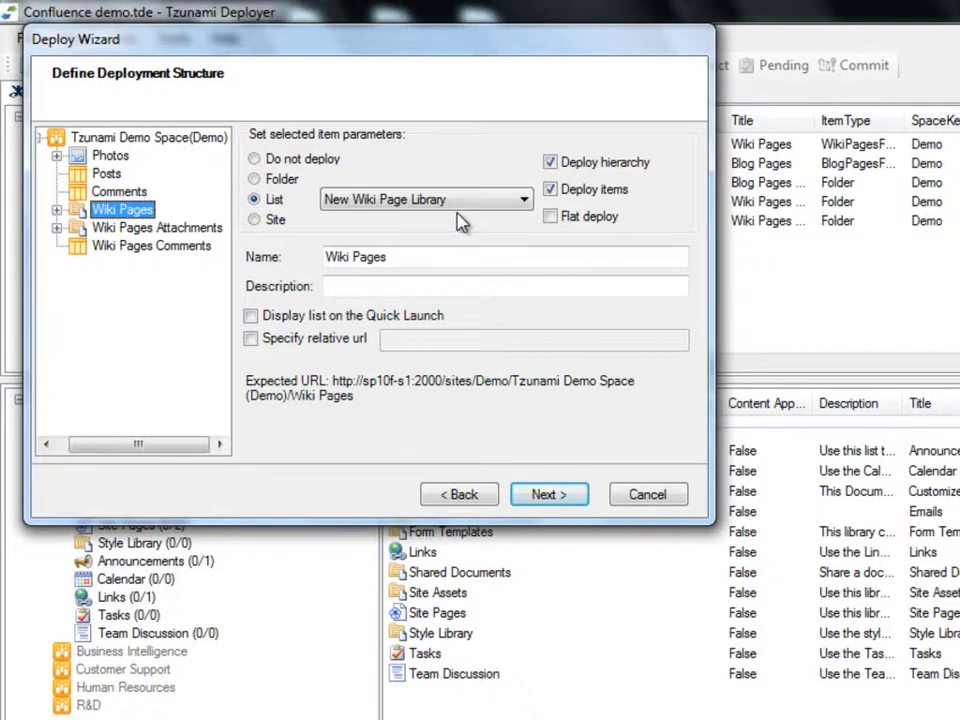
left_click(195, 228)
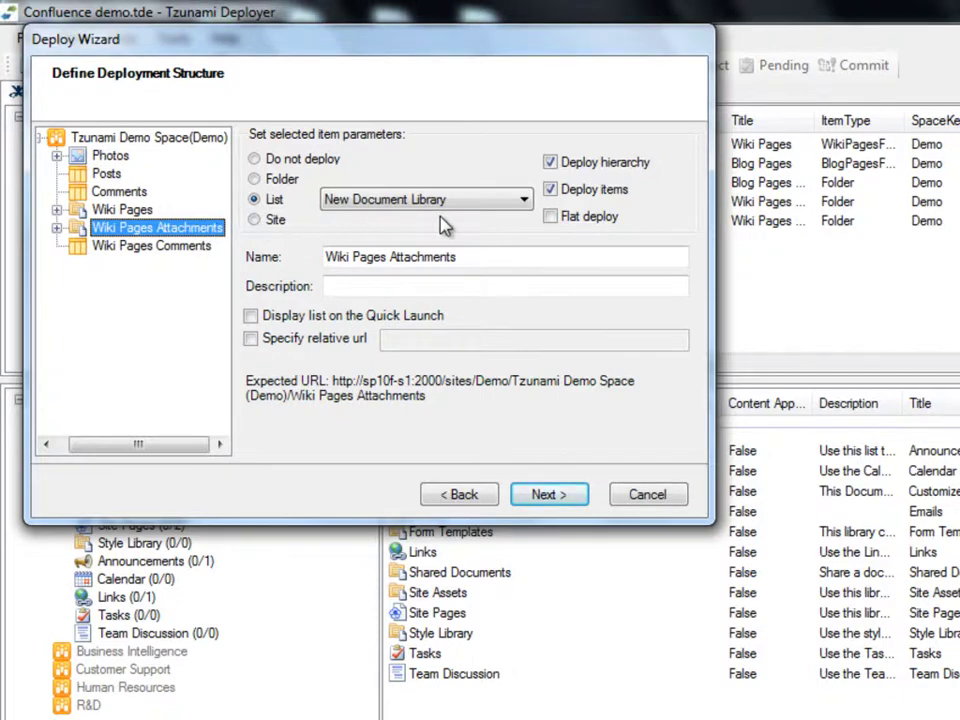
left_click(199, 247)
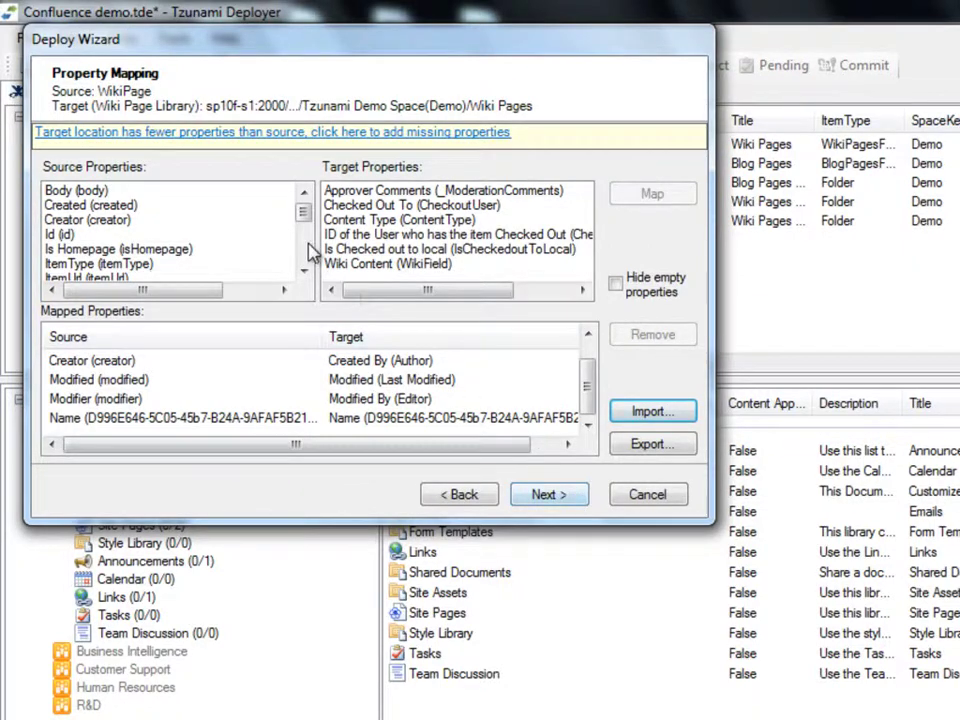
Step: Check the Creator and Modifier mappings, then map WikiField onto Wiki Content
left_click_drag(304, 222, 307, 262)
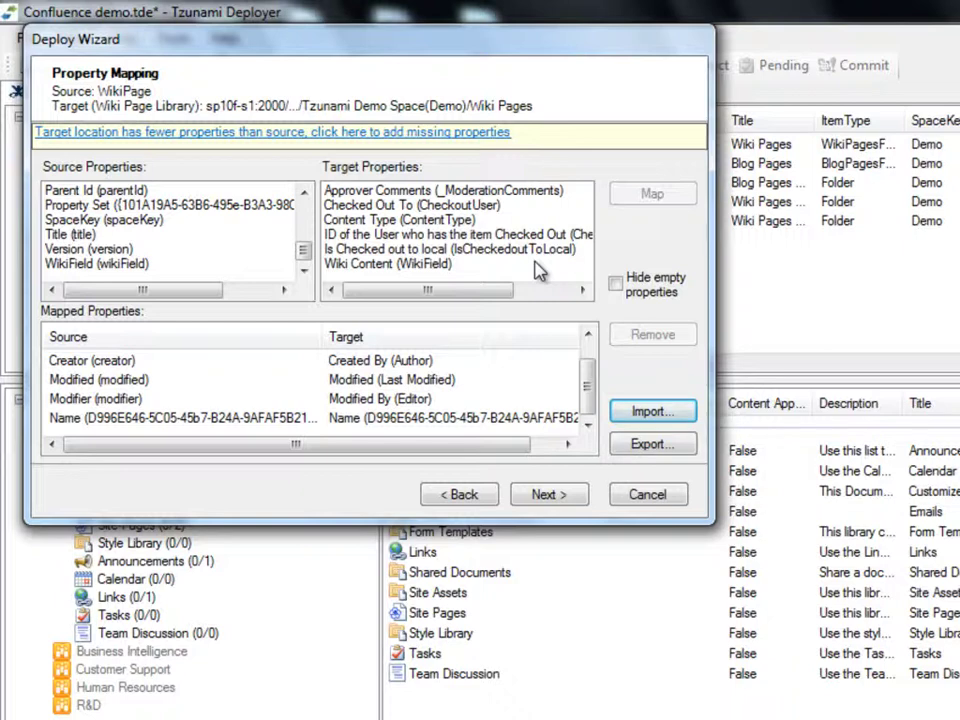
left_click(363, 366)
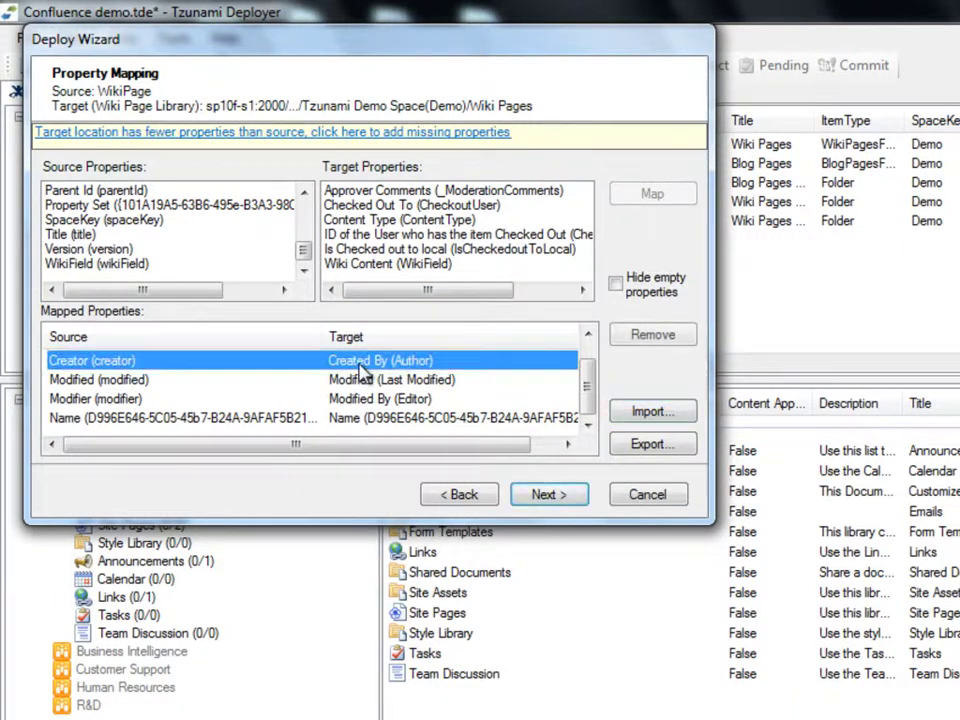
left_click(366, 398)
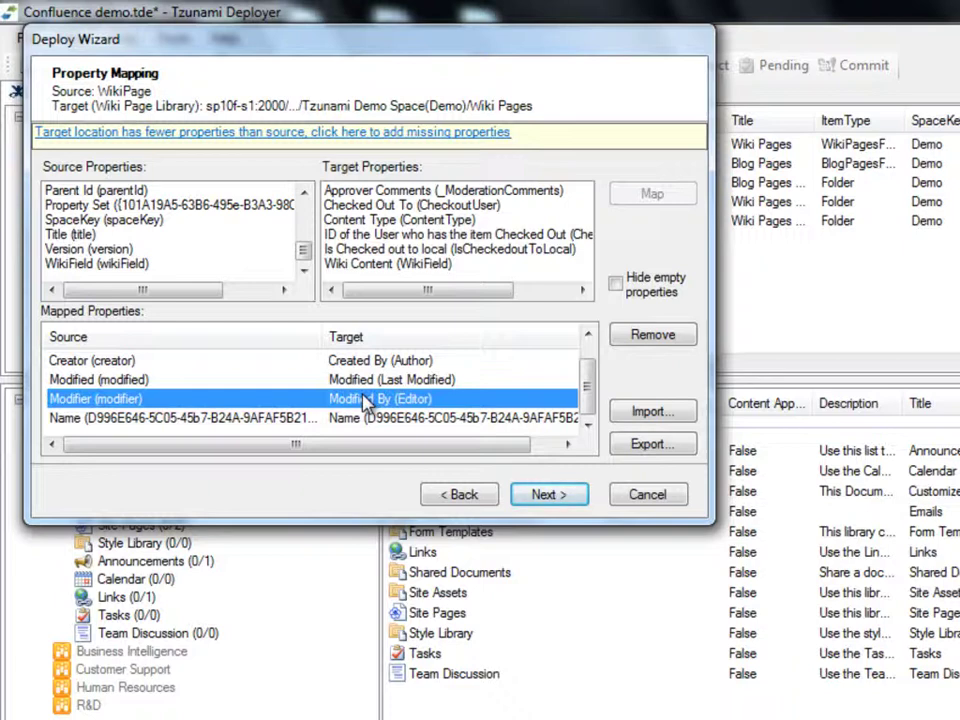
left_click(142, 265)
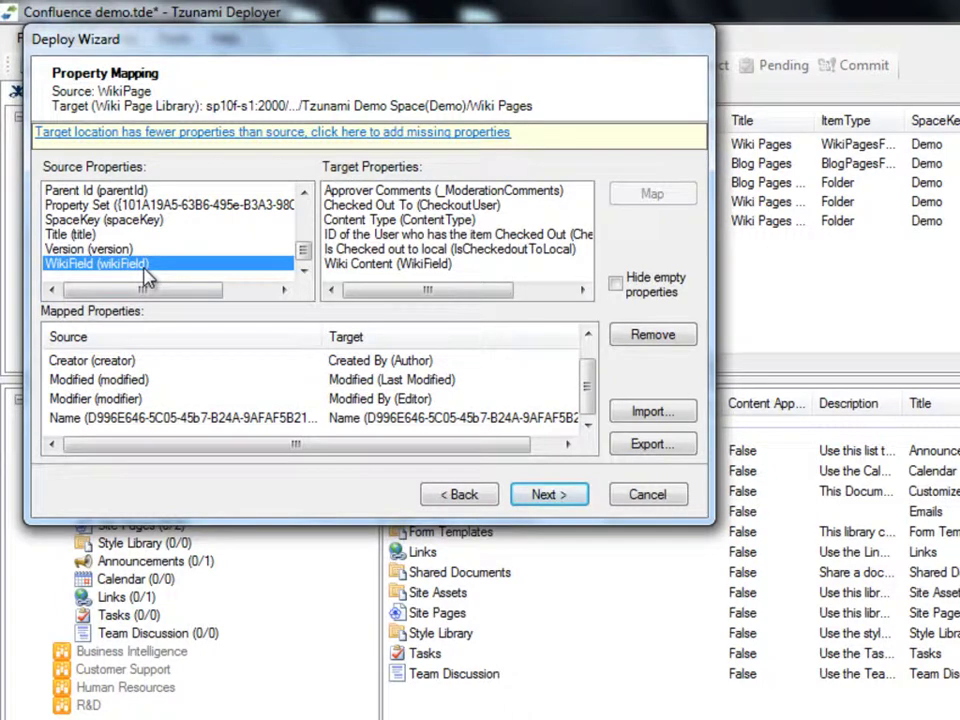
left_click(380, 268)
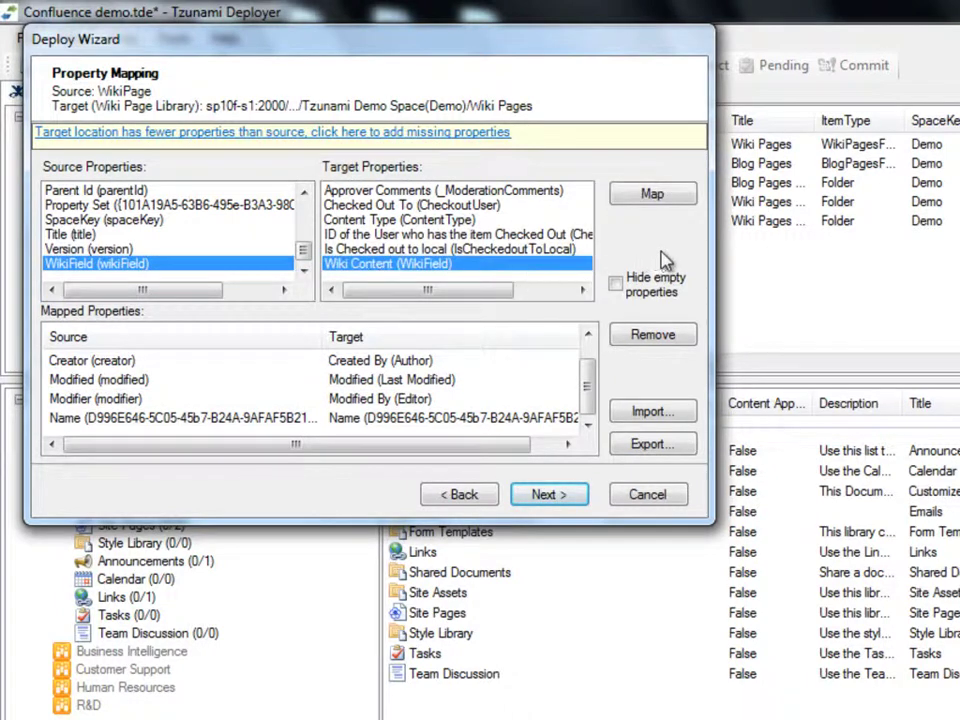
left_click(632, 196)
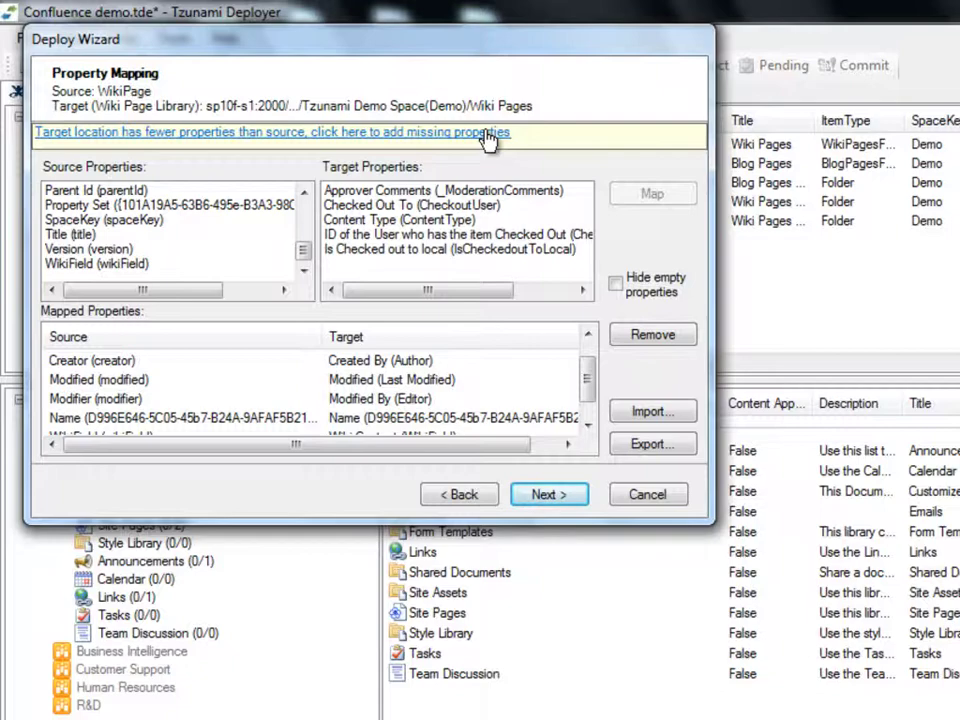
Step: Add the missing Body and Id properties to the Wiki Pages target
left_click(489, 137)
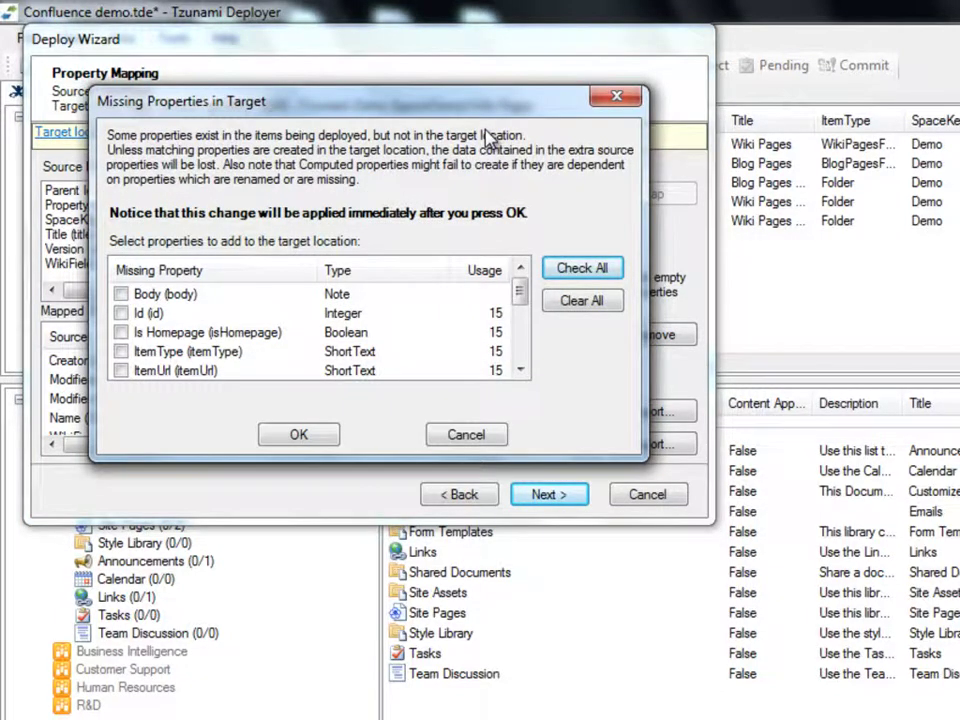
left_click(120, 294)
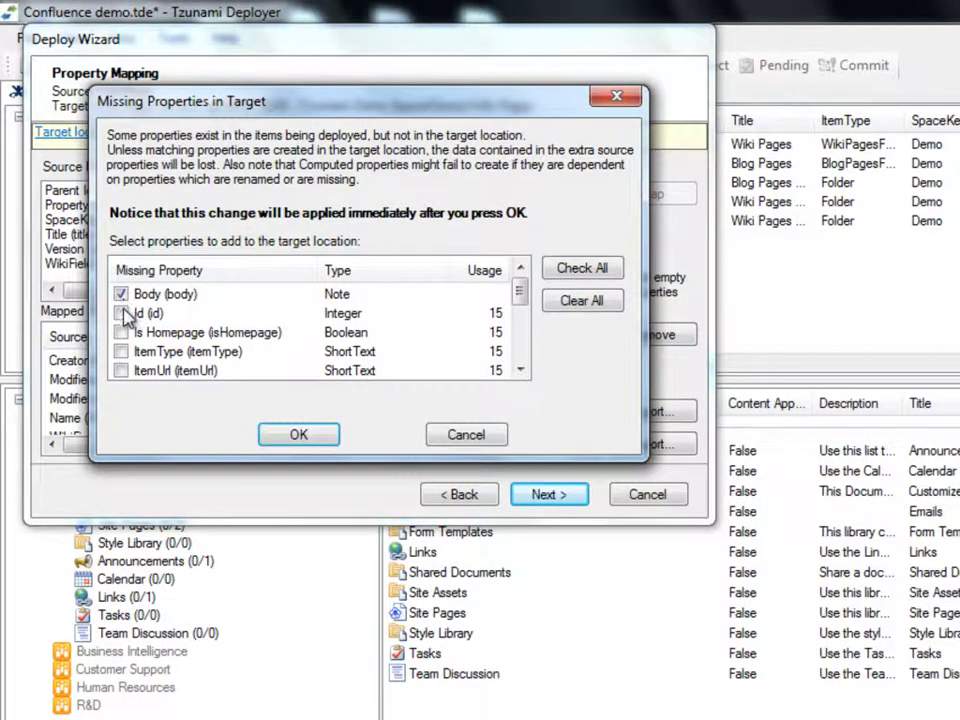
left_click(122, 312)
left_click(334, 440)
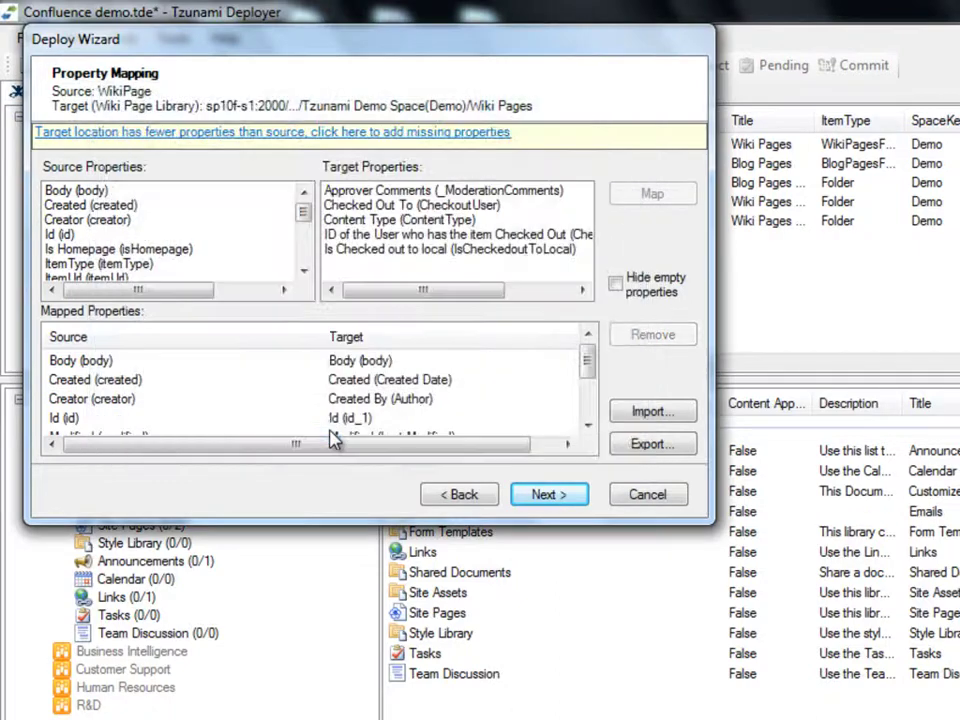
Step: Move on to users-and-groups mapping and review the existing user-to-account mappings
left_click(548, 494)
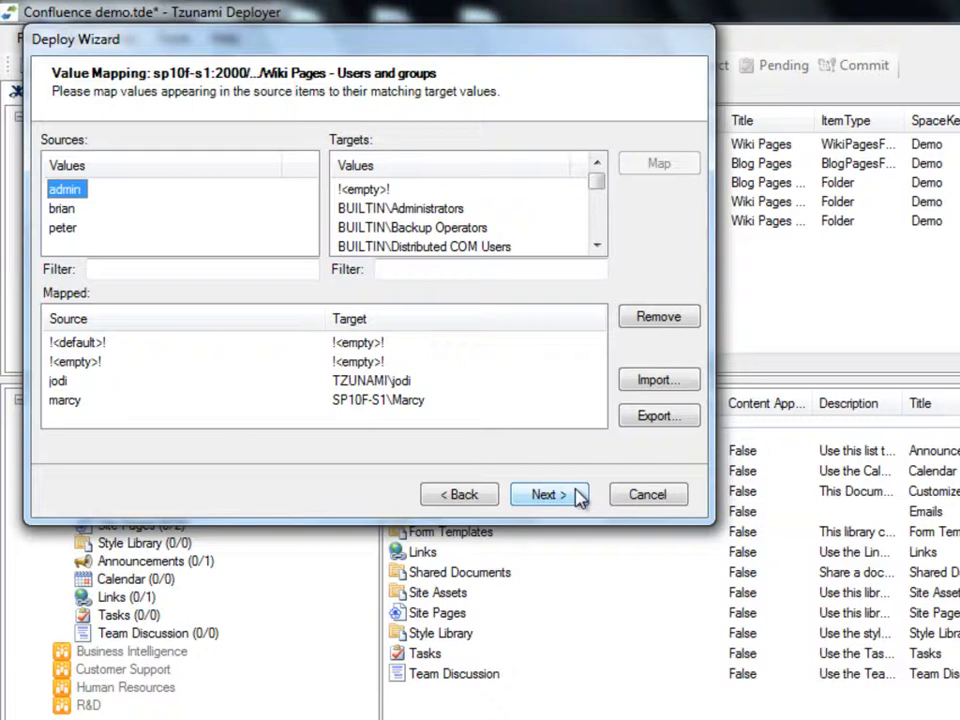
left_click(400, 381)
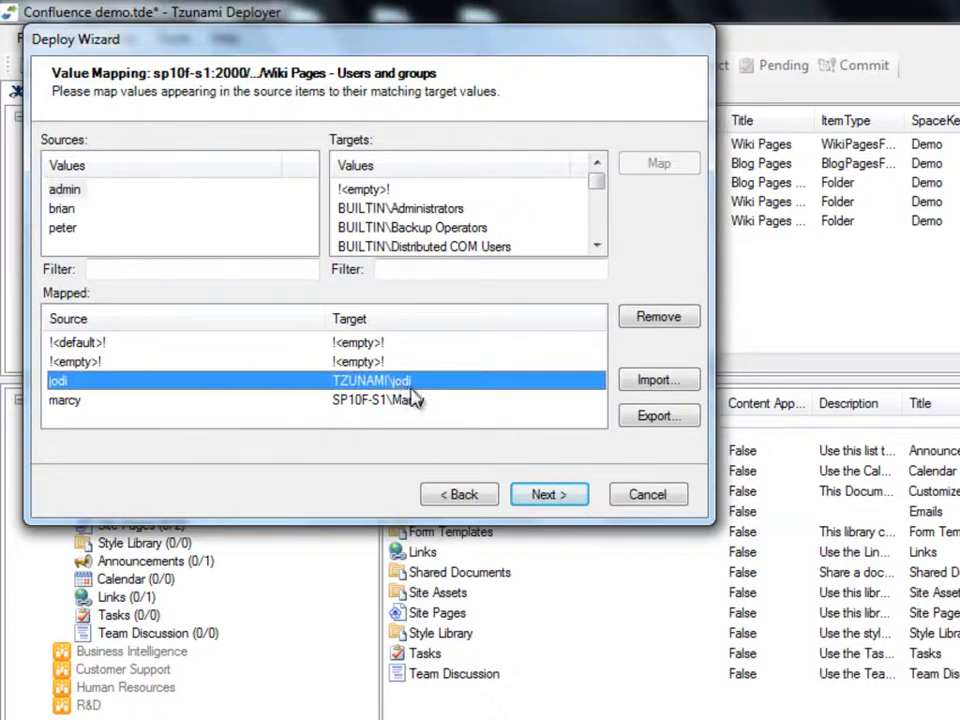
left_click(430, 401)
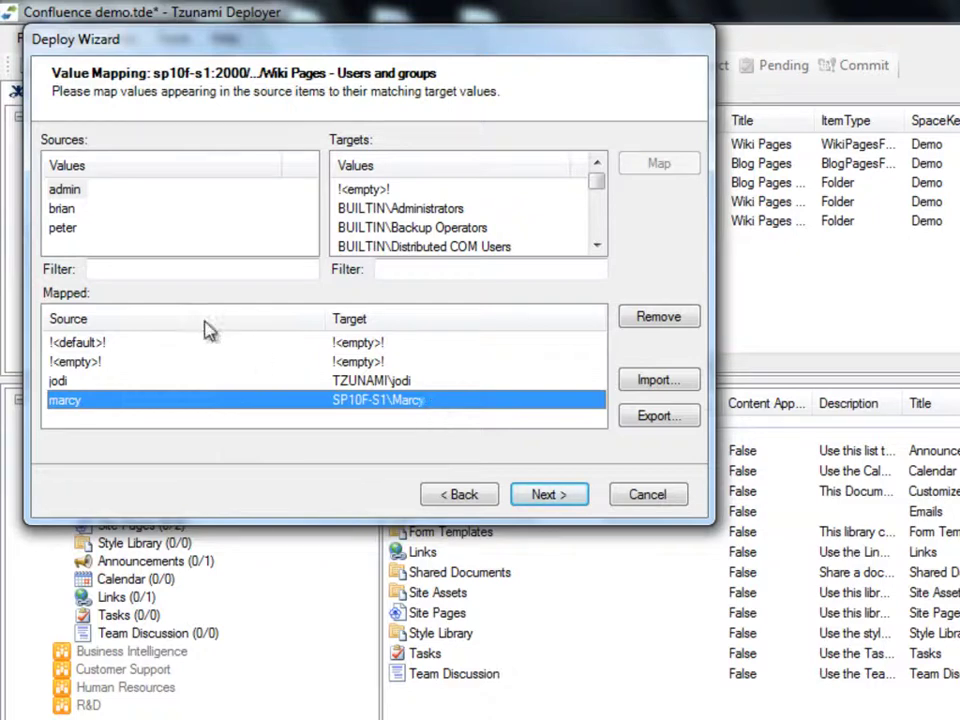
Step: Map the two unmapped source users to SP10F-S1\Administrator, filtering targets by 'administrator'
left_click(66, 209)
left_click(72, 228, "shift")
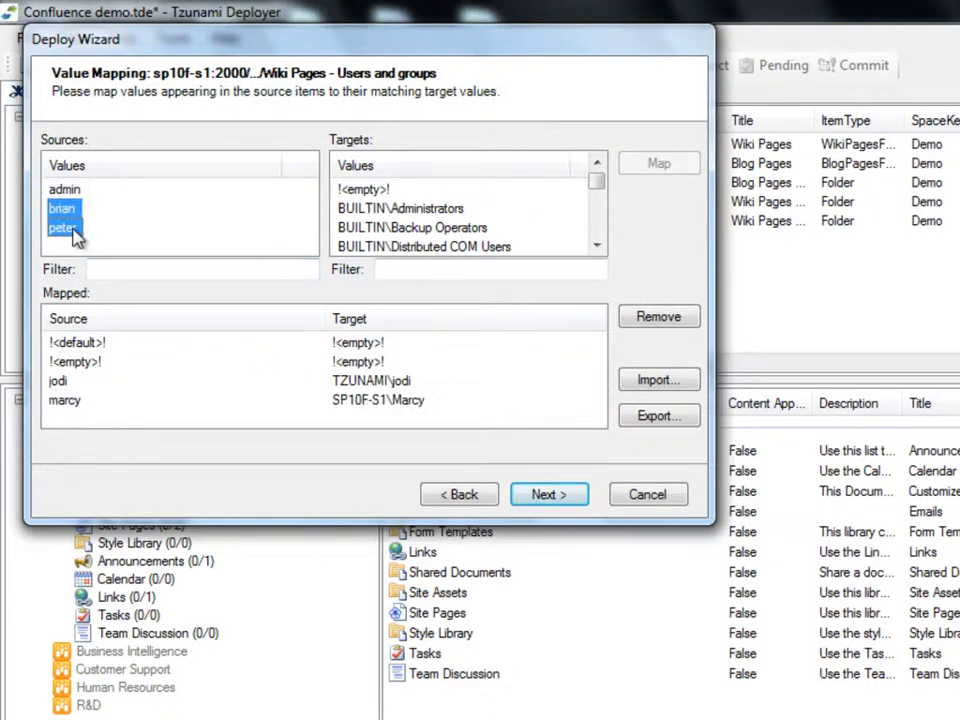
left_click(400, 270)
type("administrator")
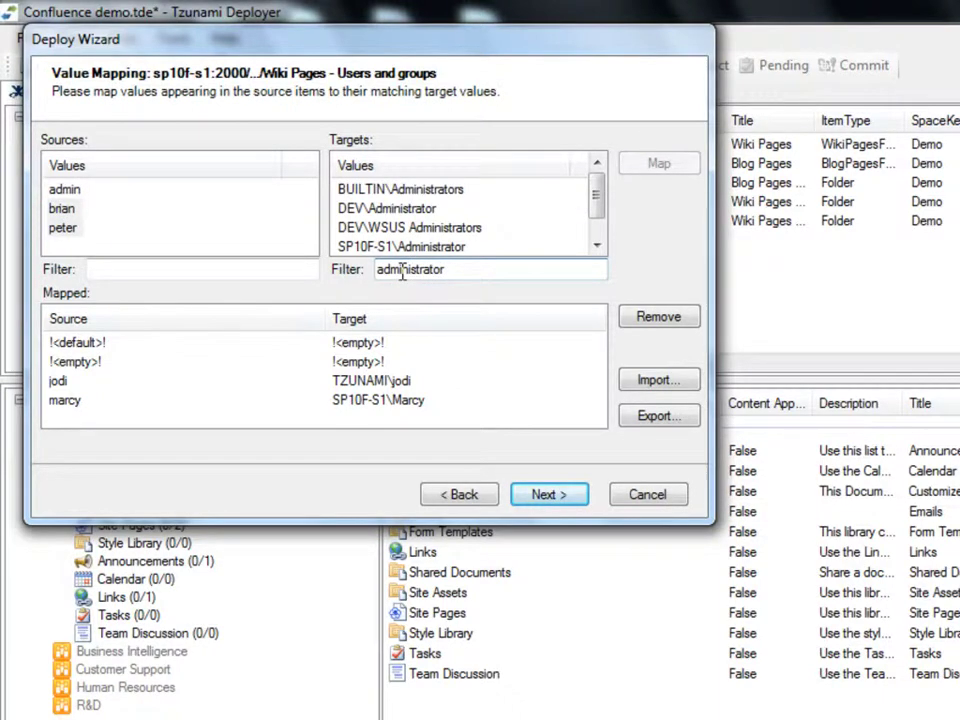
left_click(424, 247)
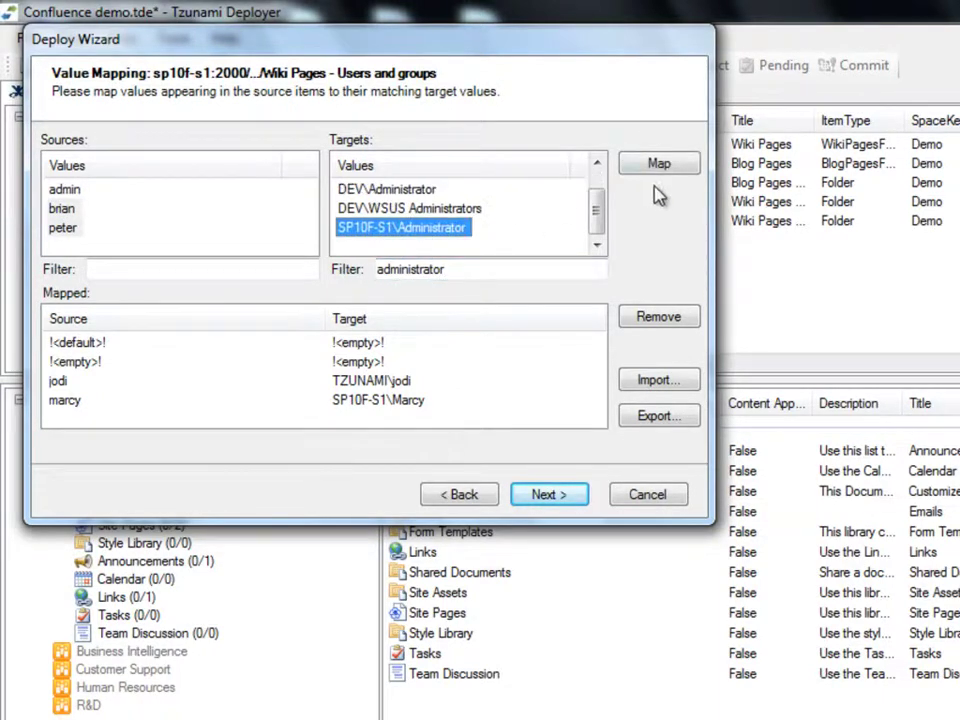
left_click(680, 170)
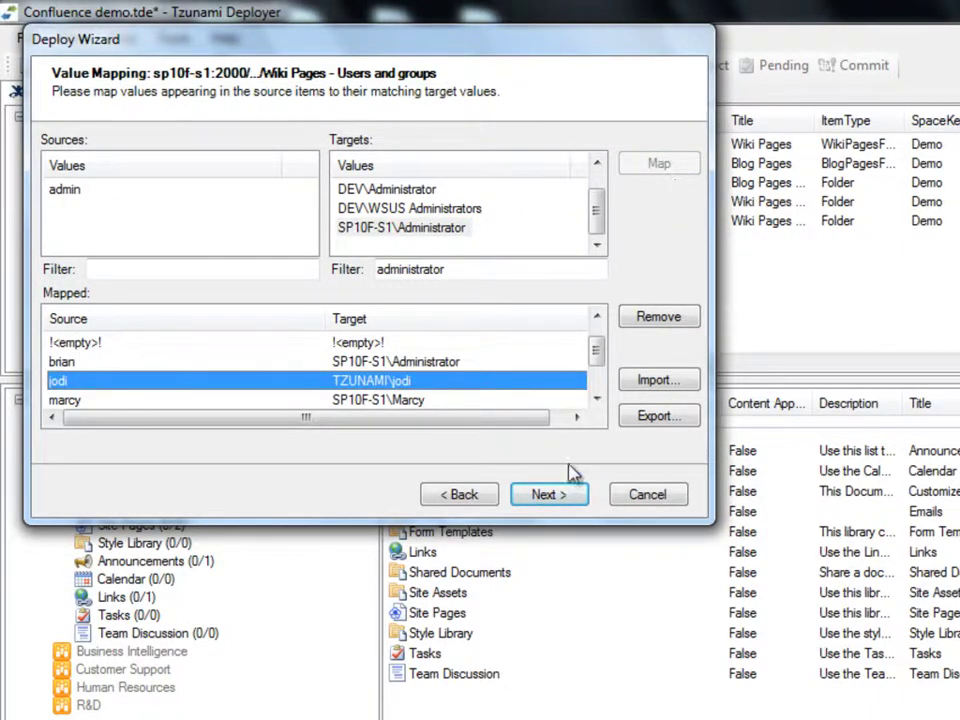
Step: Run the deployment through Ready to Deploy and open its deployment report
left_click(582, 497)
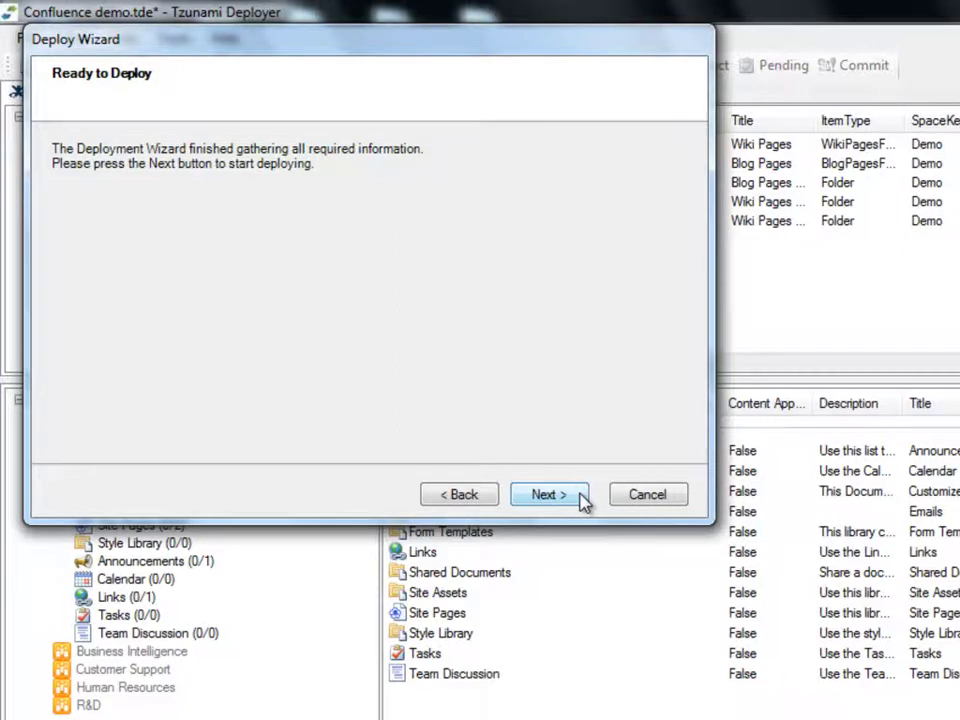
left_click(580, 497)
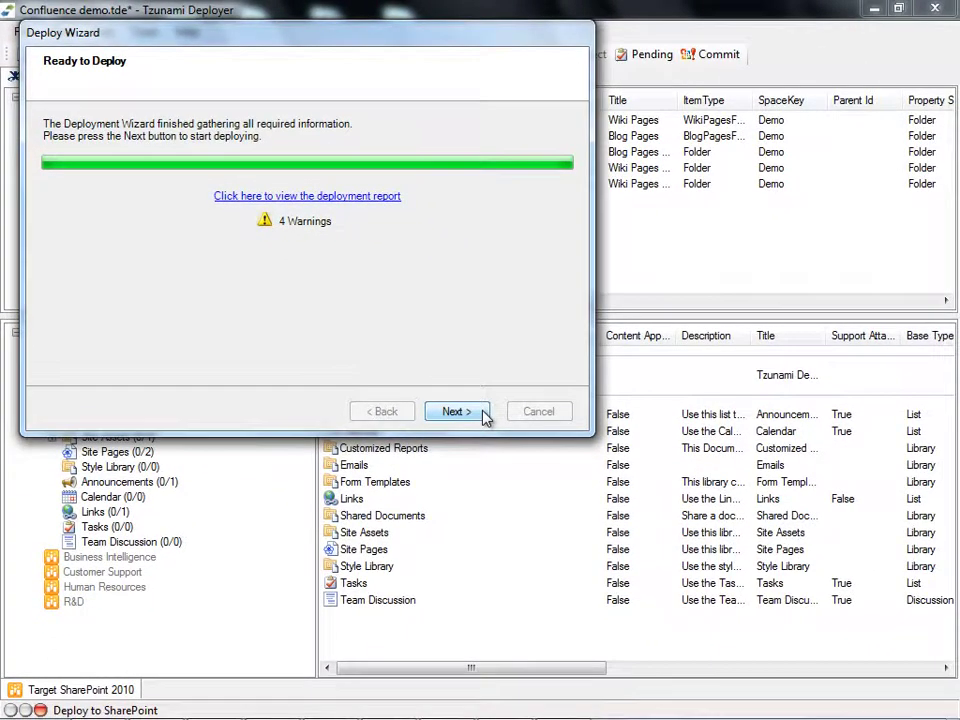
left_click(353, 198)
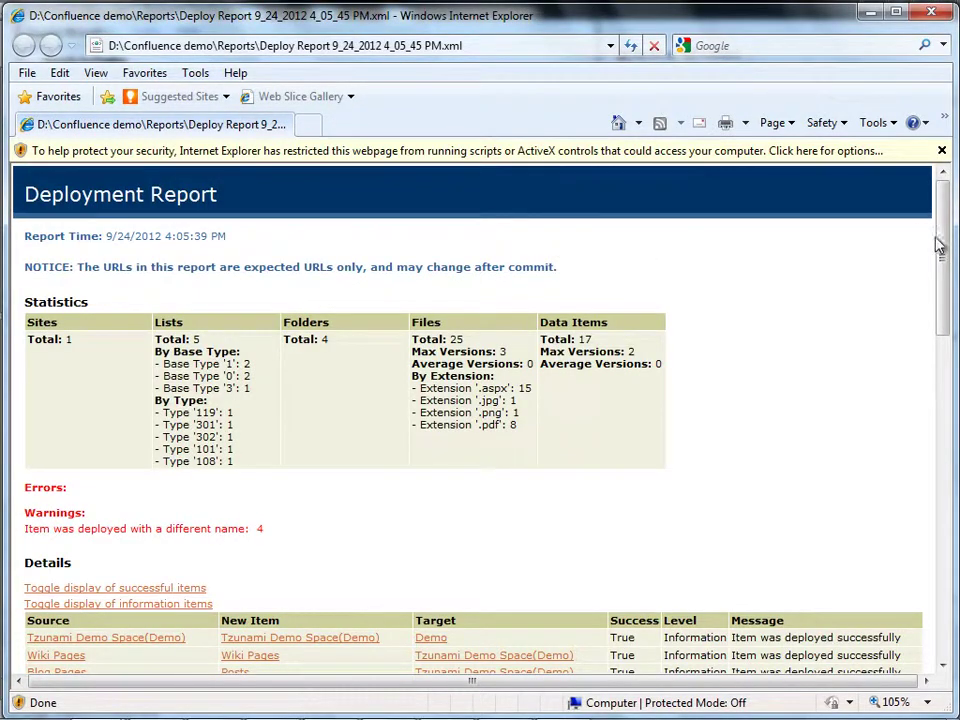
Step: Scroll through the report's statistics (5 lists, 25 files, 17 data items, 4 warnings), then close Internet Explorer
mouse_move(945, 247)
left_mouse_down()
mouse_move(948, 458)
mouse_move(945, 230)
left_mouse_up()
left_click(931, 12)
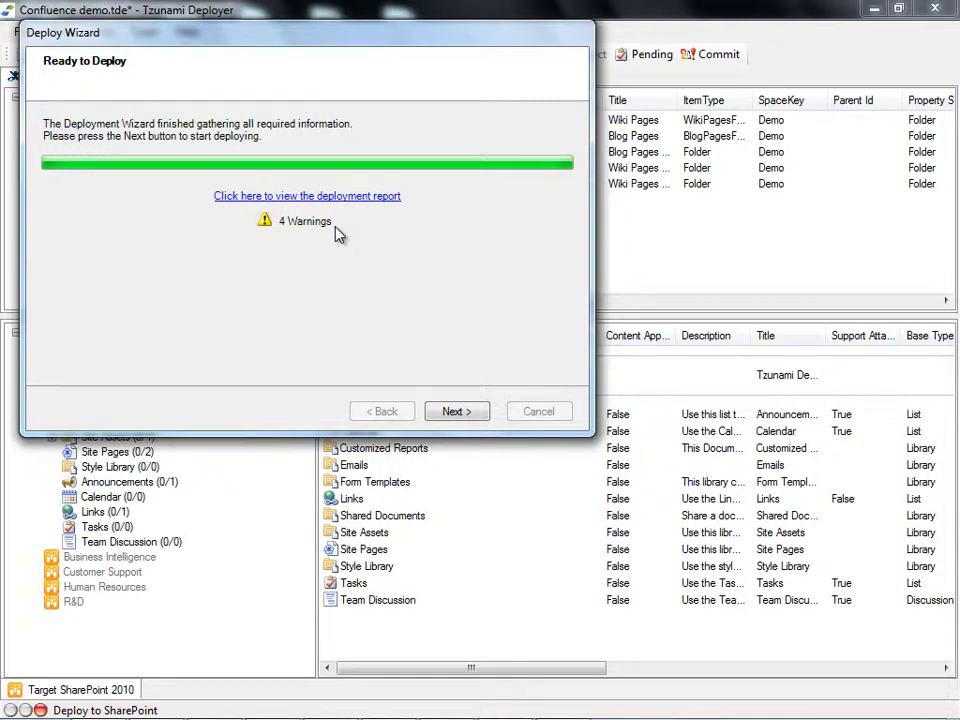
Step: Complete the deploy wizard, then browse Demo > Tzunami Demo Space(Demo) > Wiki Pages' 15 deployed files
left_click(456, 412)
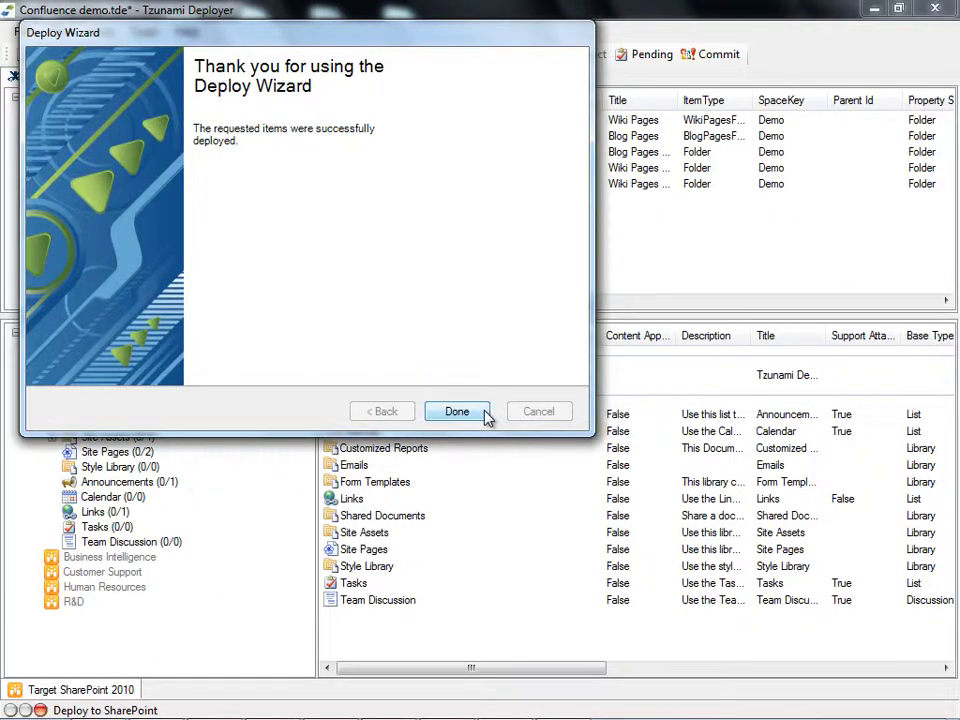
left_click(457, 412)
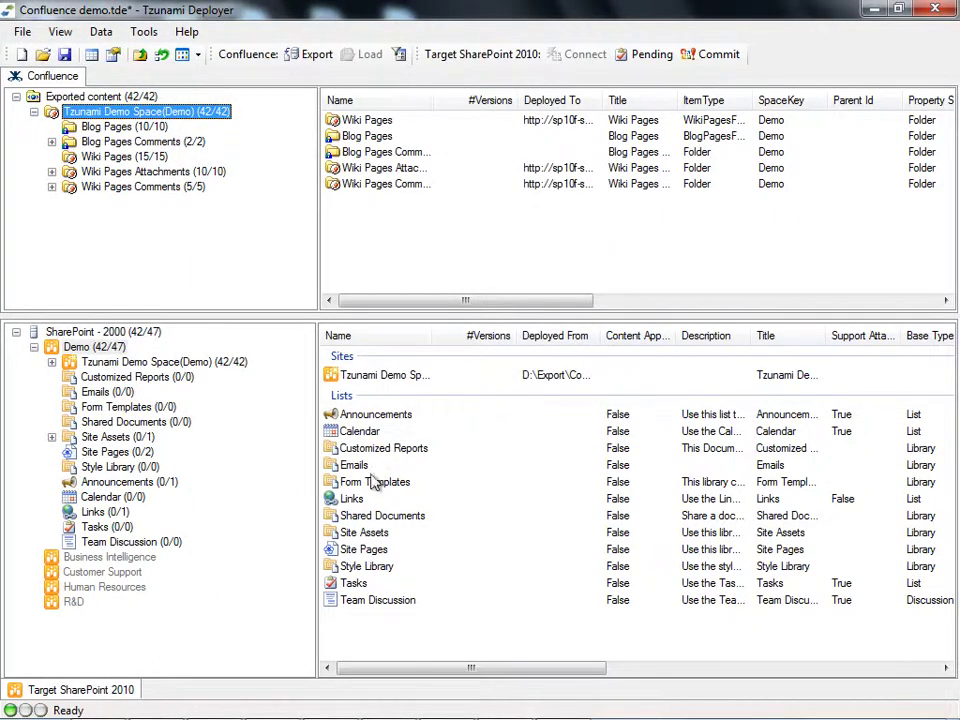
left_click(95, 347)
left_click(52, 362)
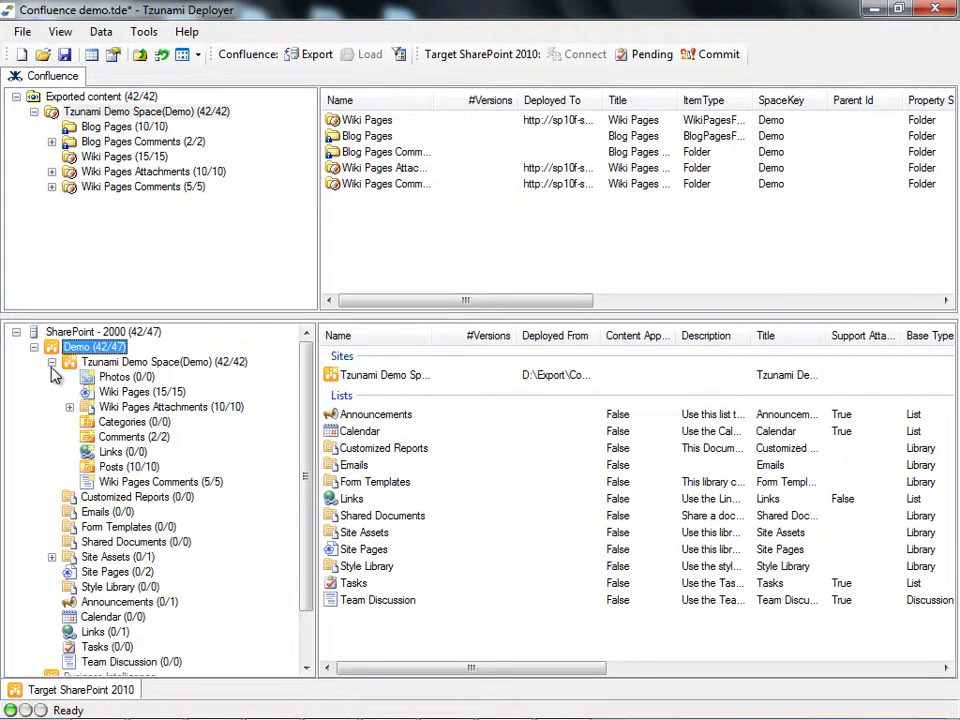
left_click(130, 392)
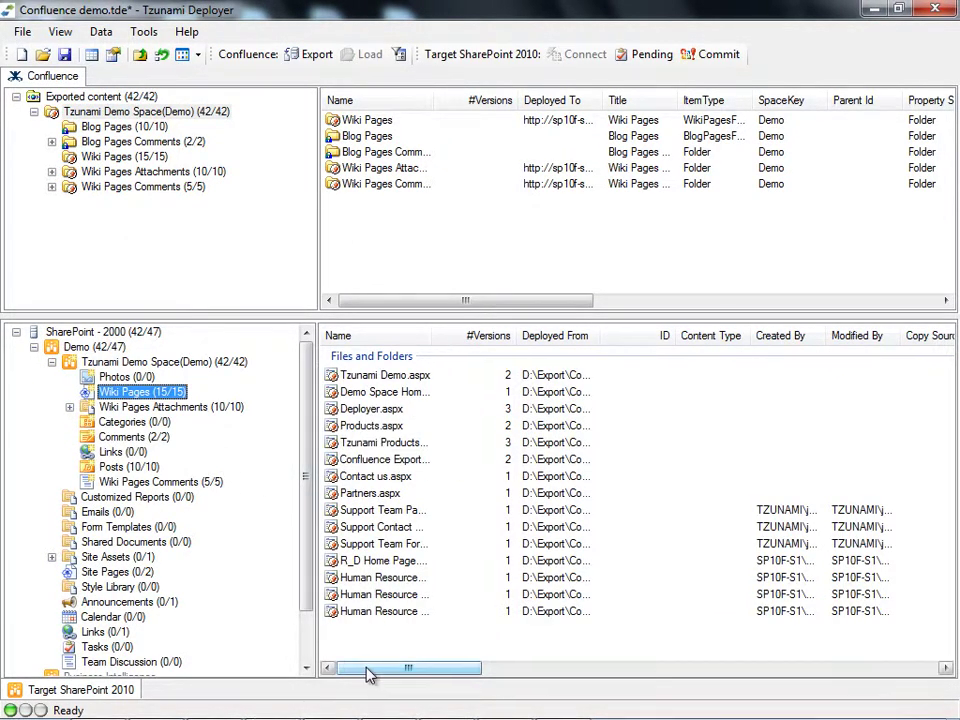
left_click_drag(369, 668, 760, 658)
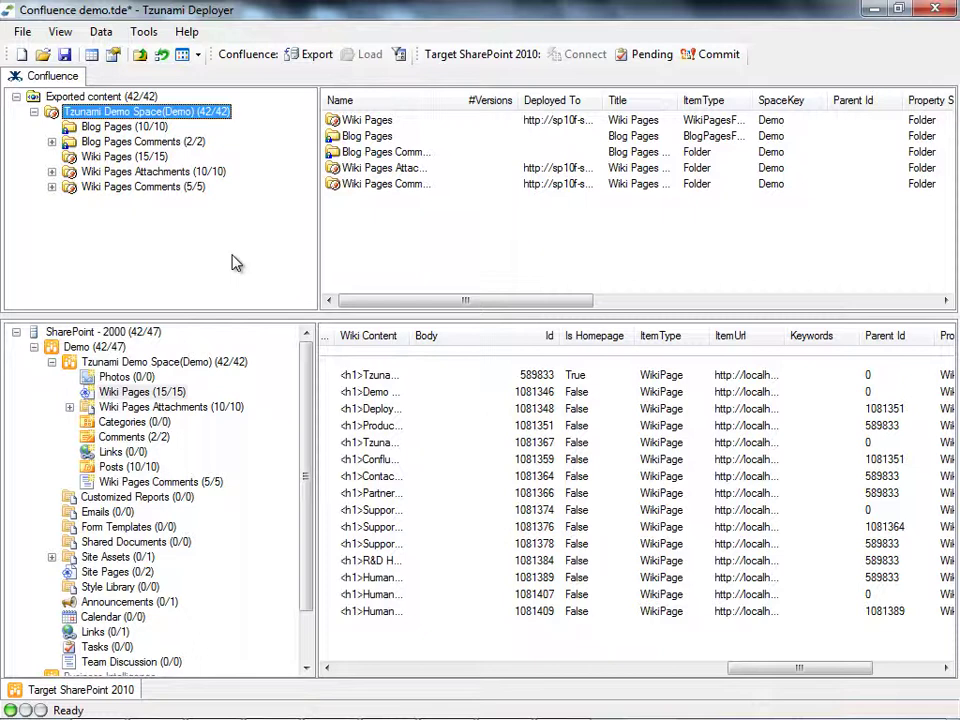
Step: Save the project and commit all 55 deployed operations to SharePoint
left_click(714, 55)
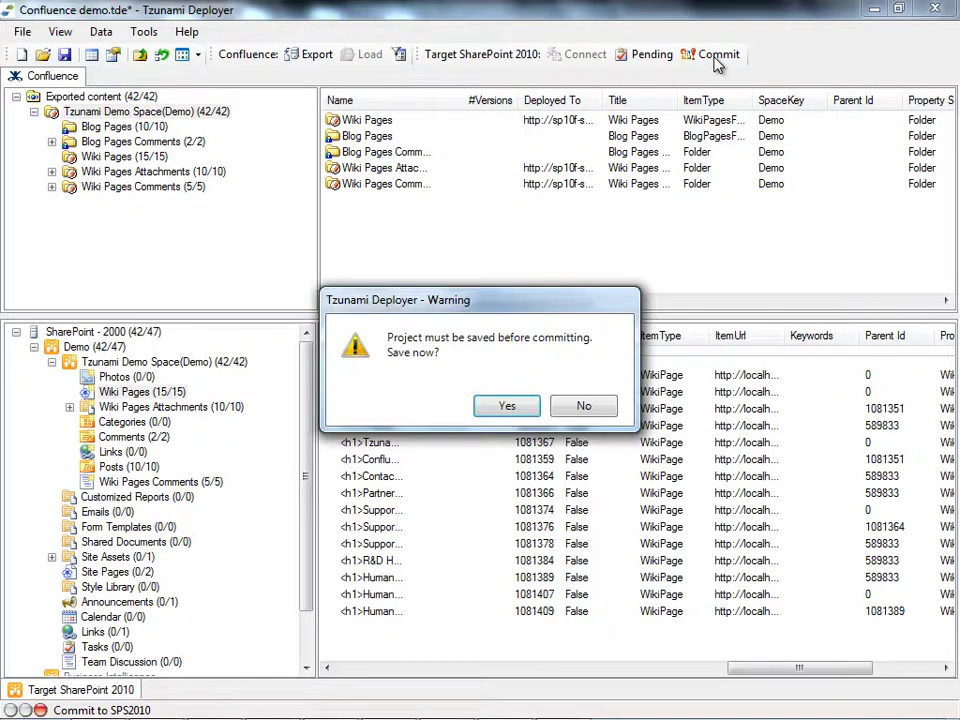
left_click(500, 405)
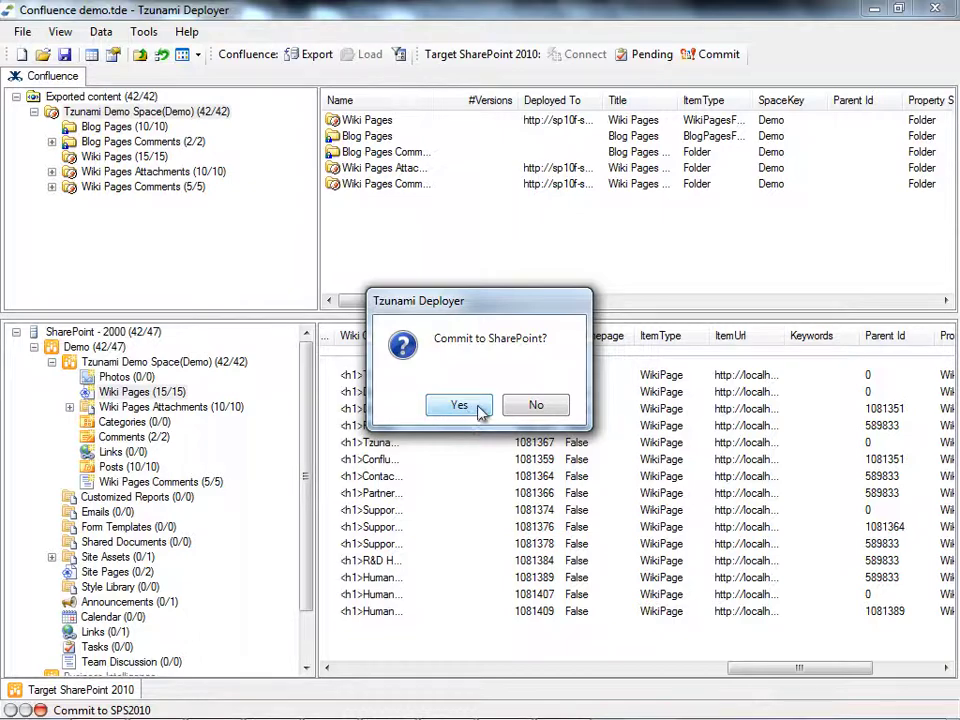
left_click(481, 409)
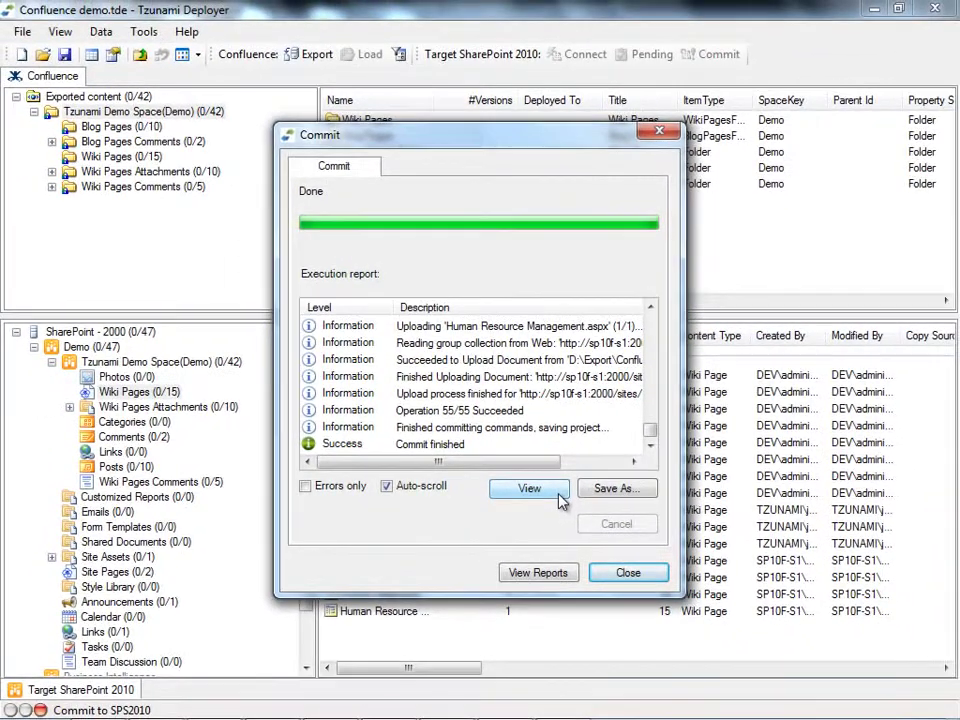
Step: Review the commit's Execution Report, then close it and the Commit summary
left_click(558, 498)
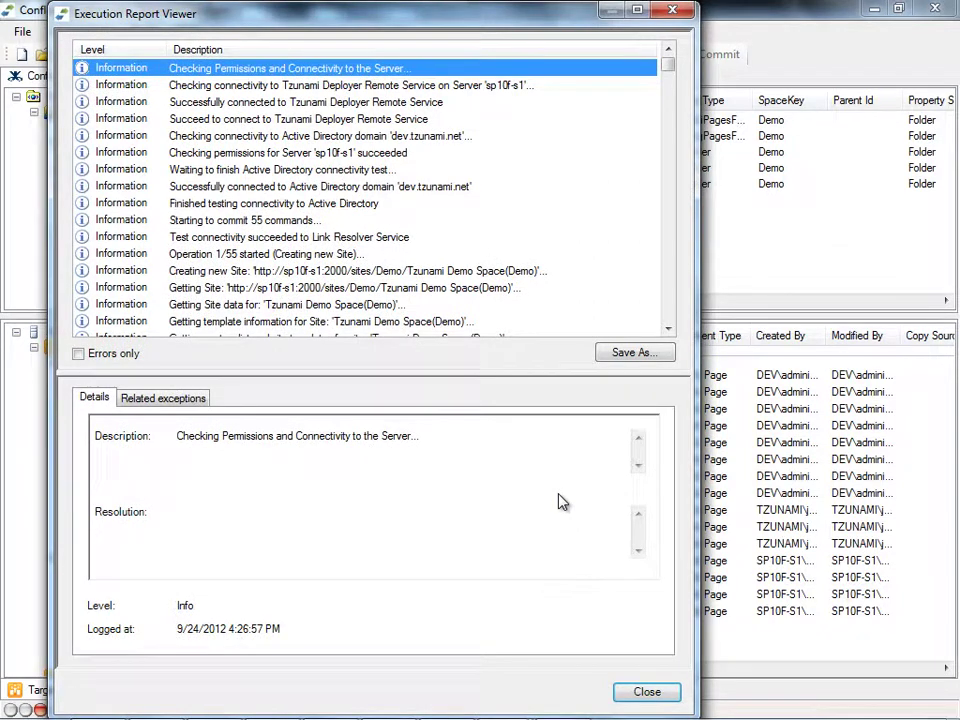
mouse_move(671, 73)
left_mouse_down()
mouse_move(674, 97)
mouse_move(671, 66)
left_mouse_up()
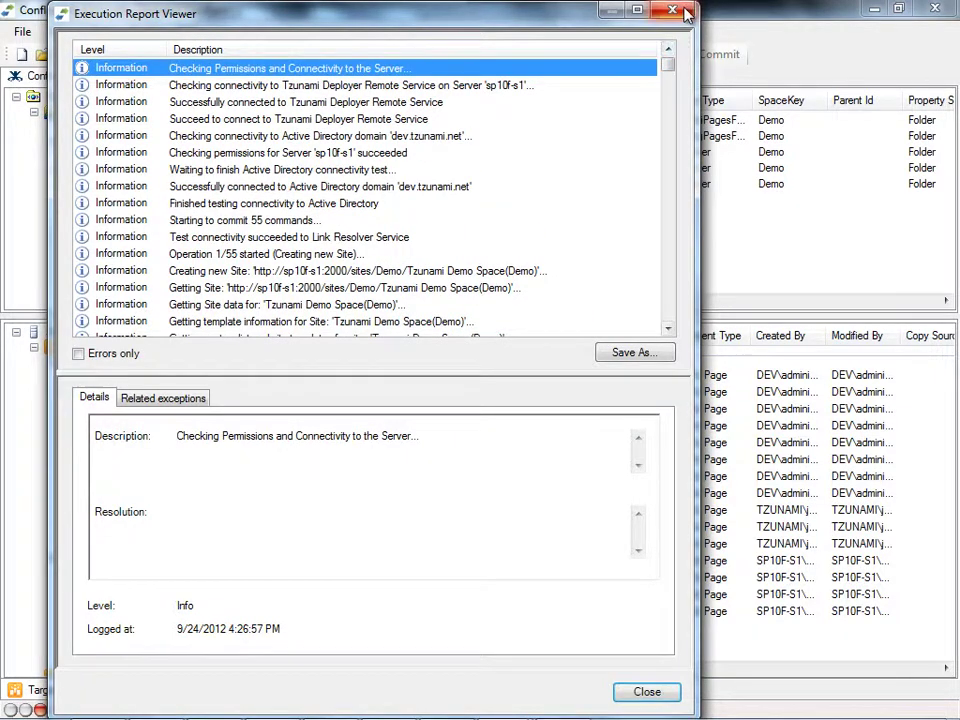
left_click(672, 10)
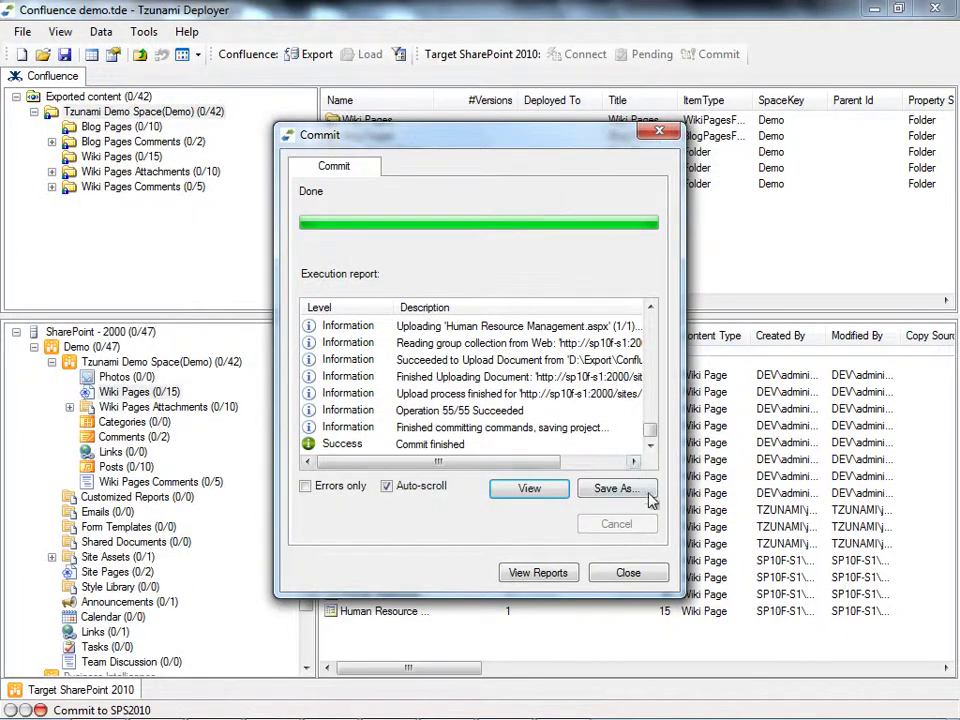
left_click(655, 574)
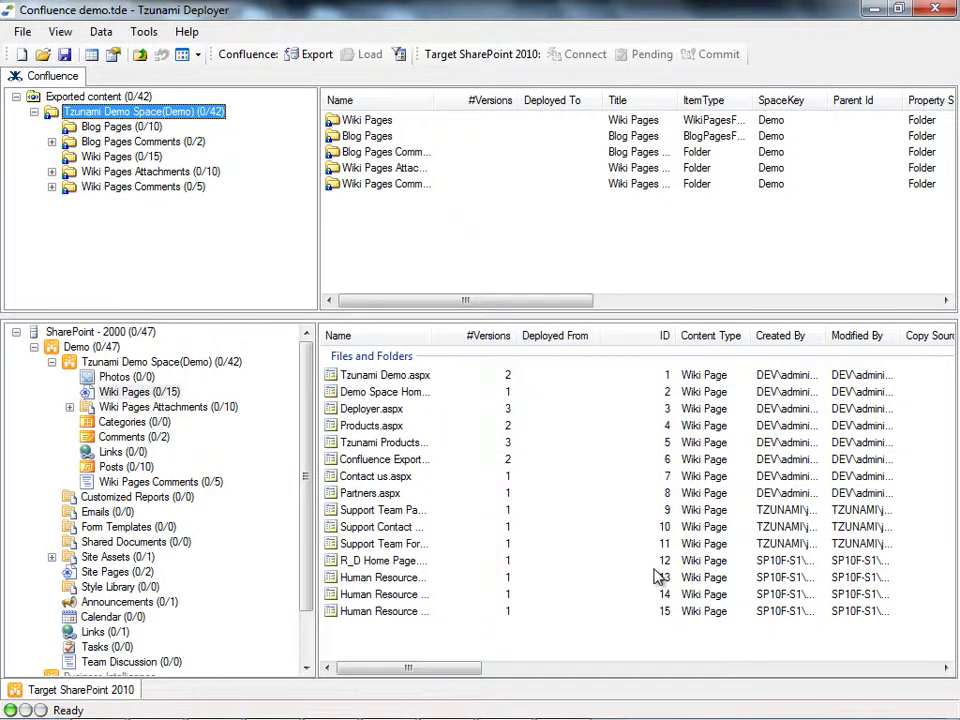
Step: Open the Tzunami Demo Space(Demo) site from the SharePoint tree in Internet Explorer
left_click(52, 364)
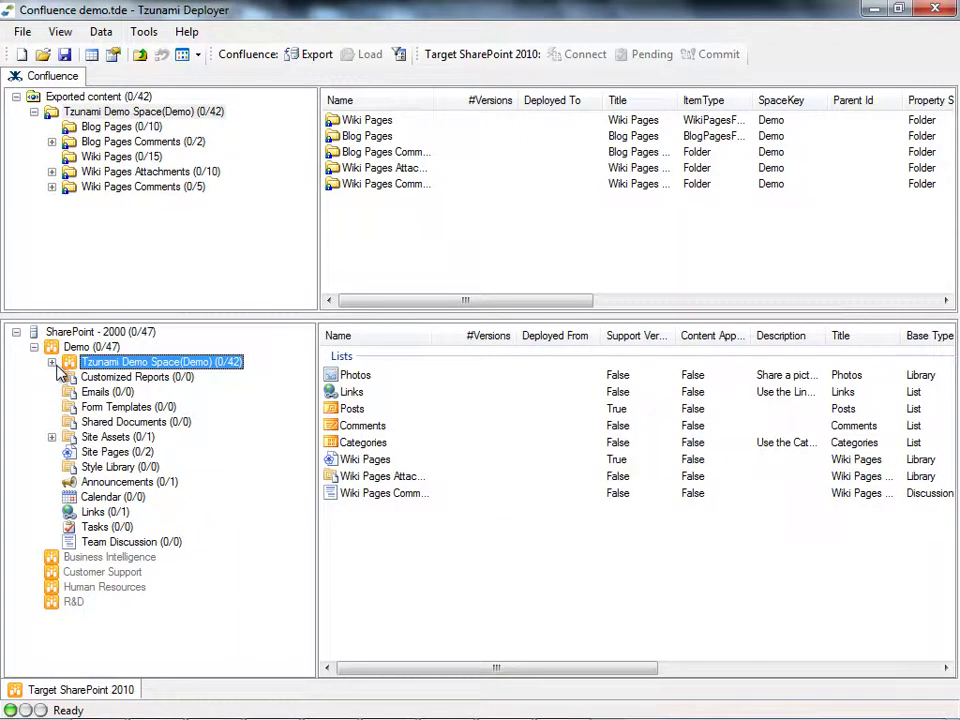
right_click(213, 370)
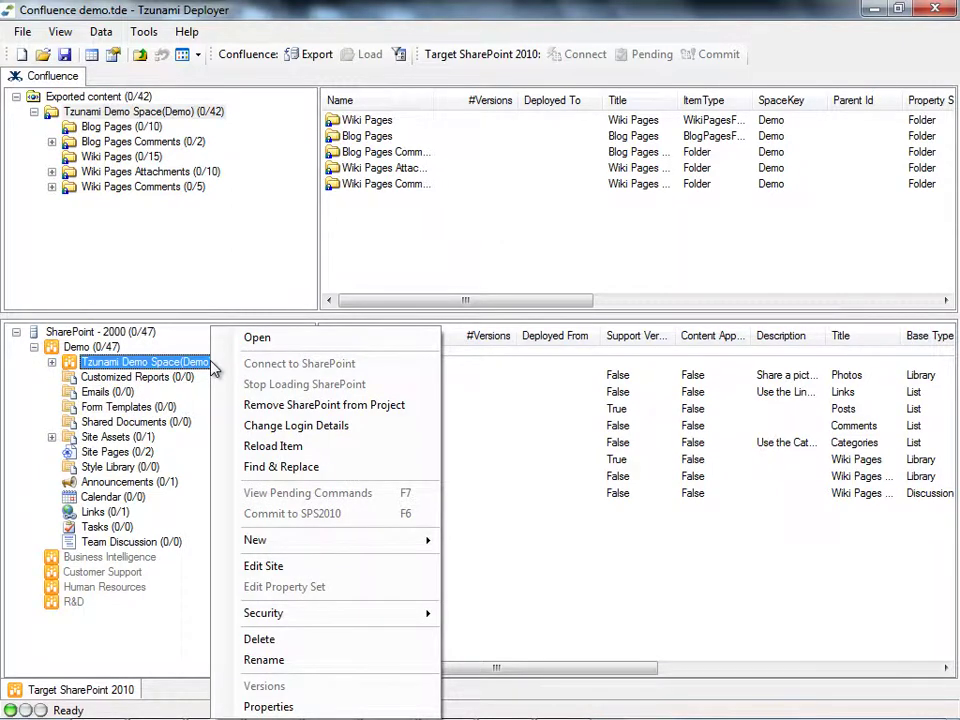
left_click(368, 337)
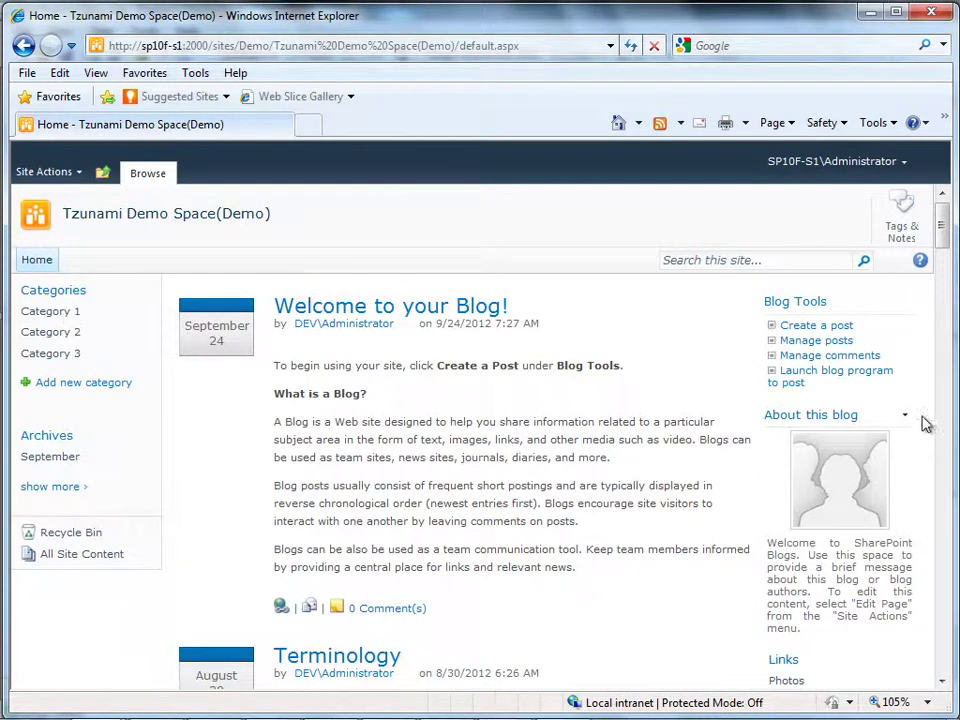
Step: Go to All Site Content from the Tzunami Demo Space blog's left navigation
mouse_move(947, 228)
left_mouse_down()
mouse_move(945, 262)
mouse_move(946, 220)
left_mouse_up()
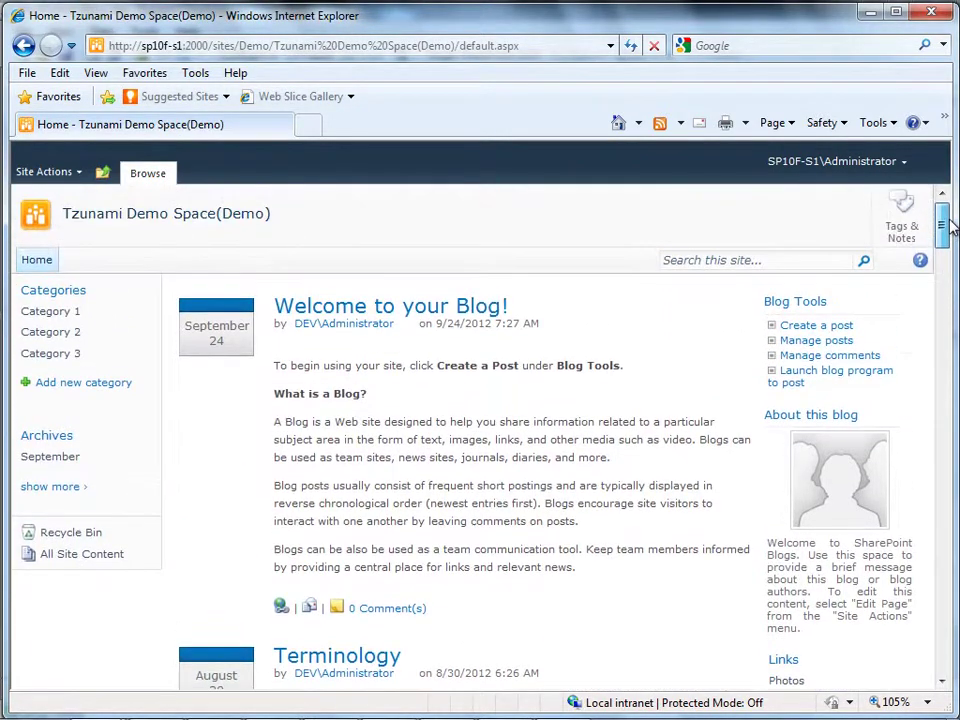
left_click(115, 562)
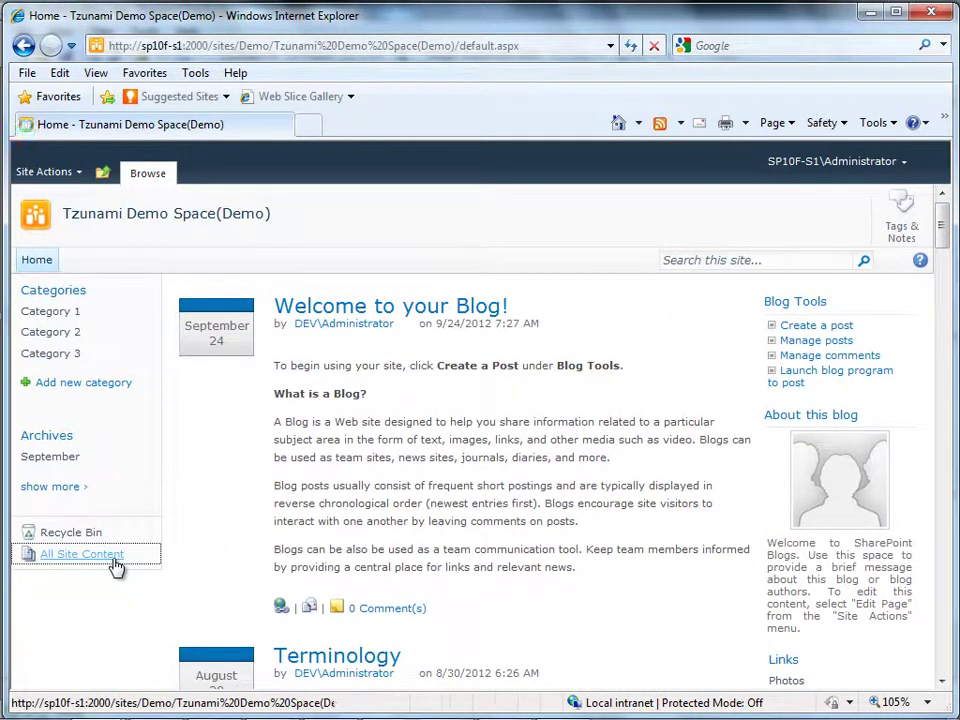